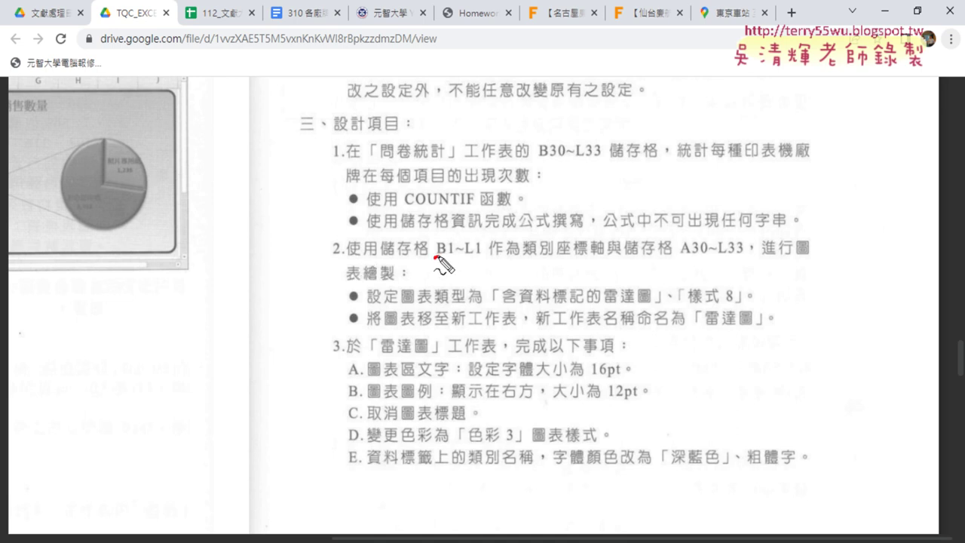
- Underline B1~L1, 樣式 8 and 含資料標記 in red, and add an arrow pointing to the chart type requirement
mouse_move(435, 259)
mouse_down()
mouse_move(479, 258)
mouse_move(450, 257)
mouse_move(448, 247)
mouse_move(451, 258)
mouse_up()
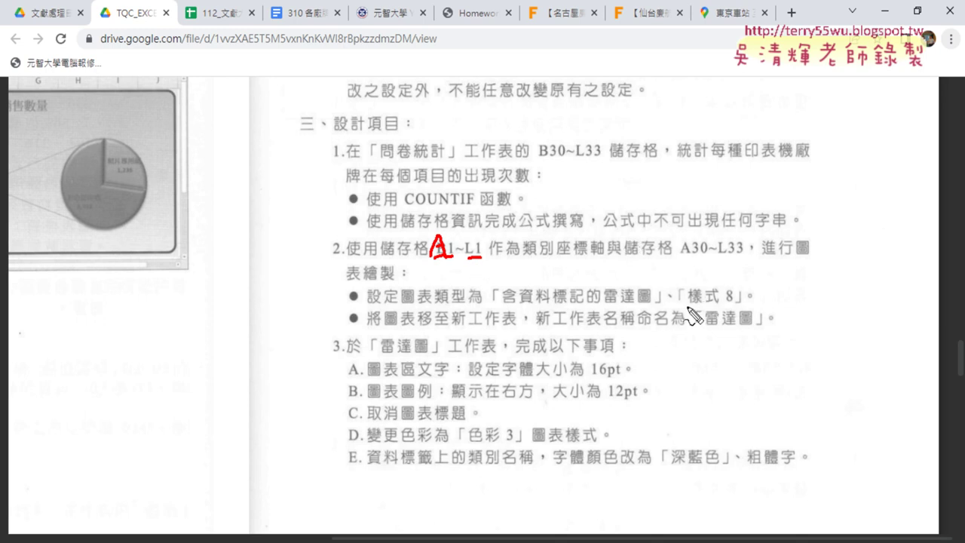
drag(687, 305, 733, 304)
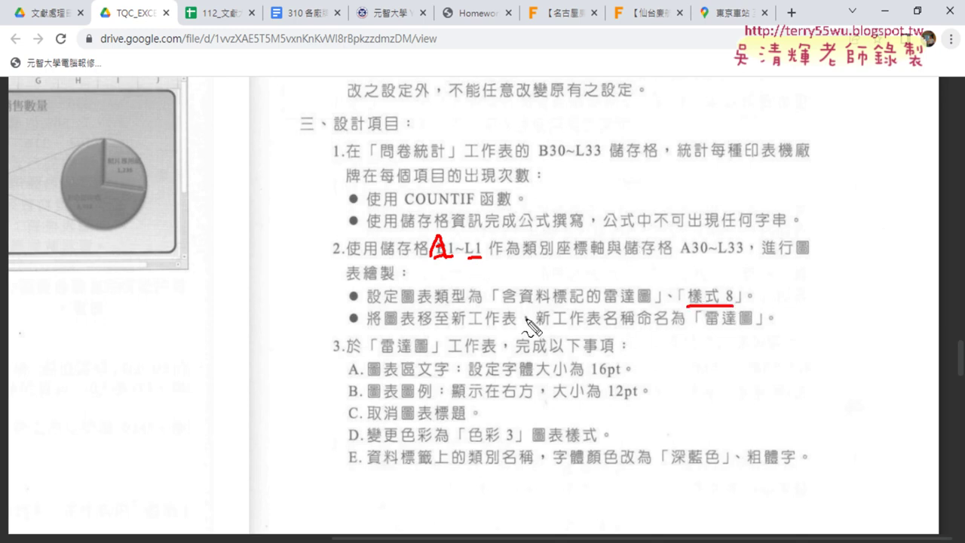
drag(501, 306, 580, 305)
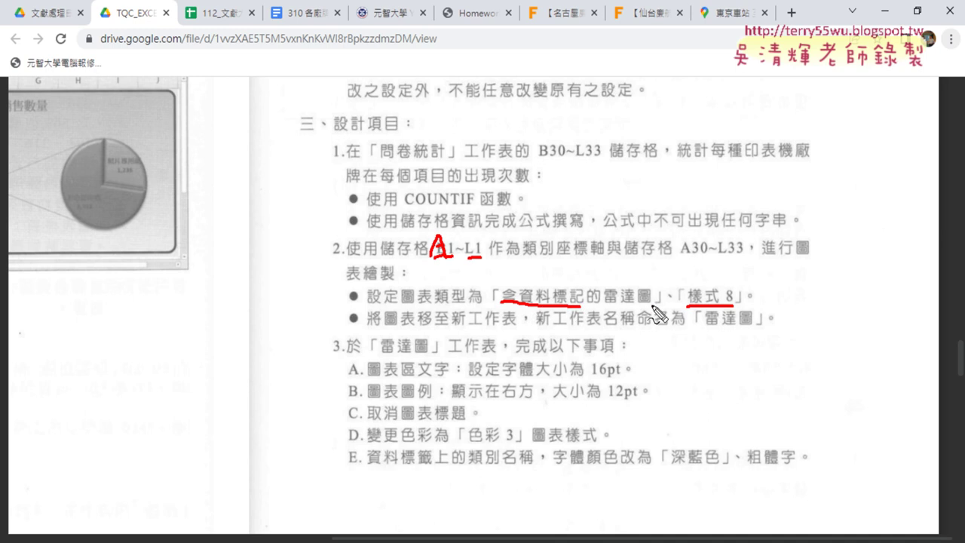
mouse_move(270, 260)
mouse_down()
mouse_move(360, 299)
mouse_move(337, 300)
mouse_up()
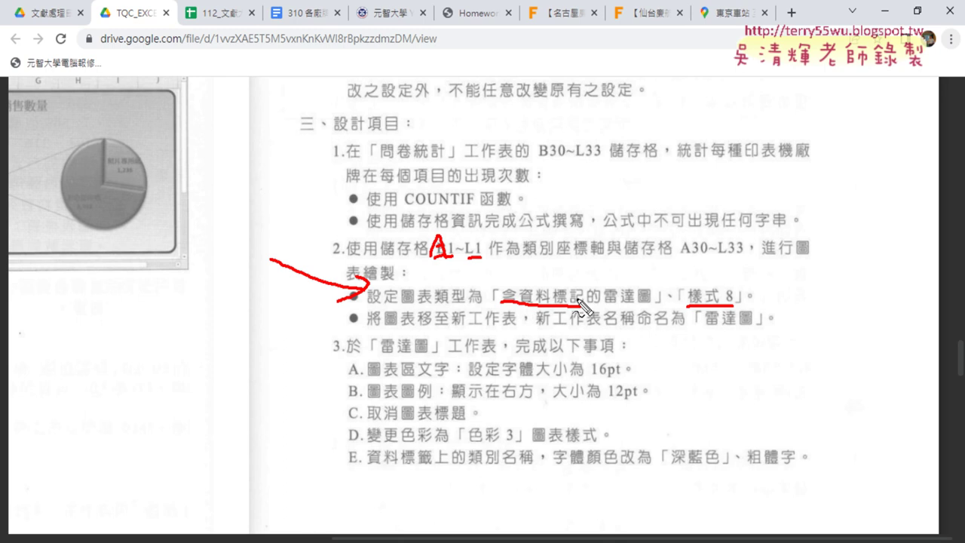
- Clear the red markings, scroll the PDF to the 雷達圖 requirements in item 3, and switch to Excel
key(Escape)
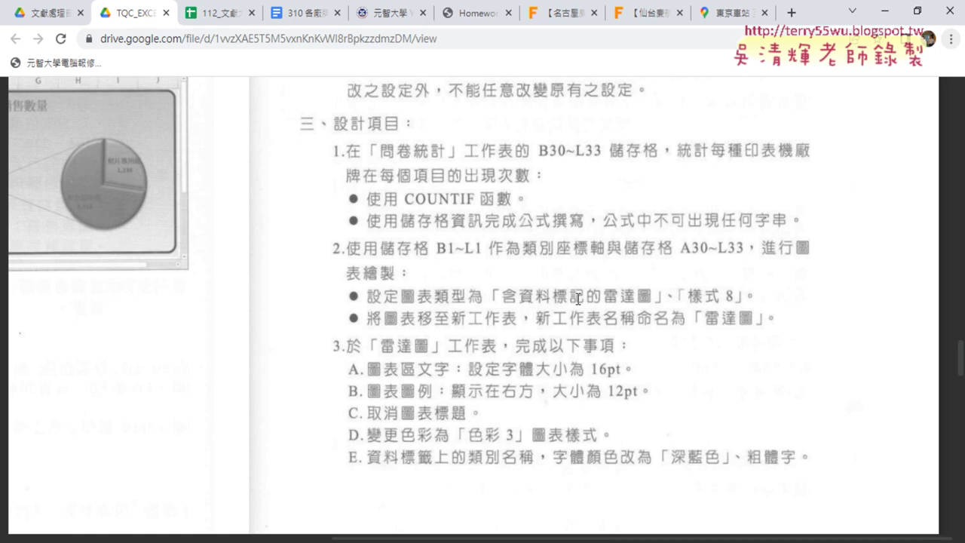
scroll(578, 298, down, 2)
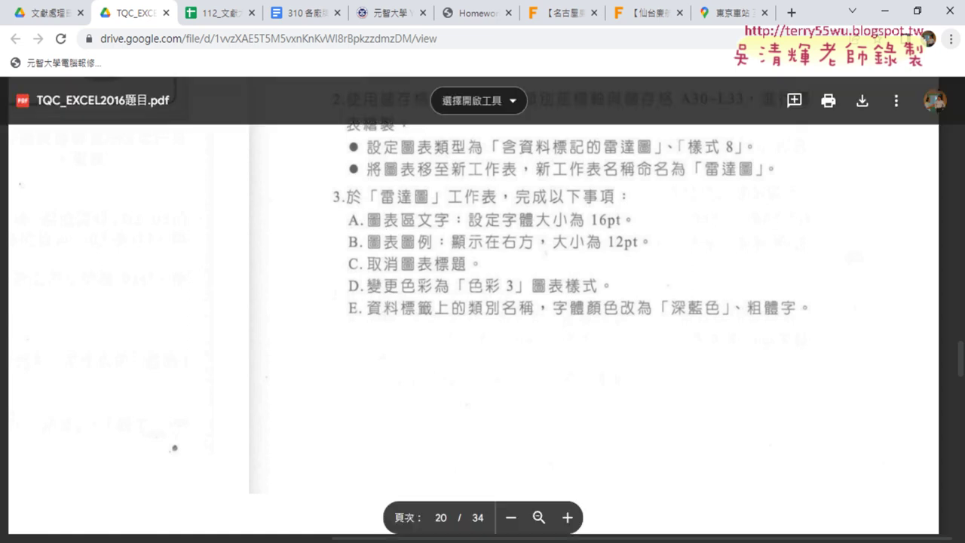
key(alt+Tab)
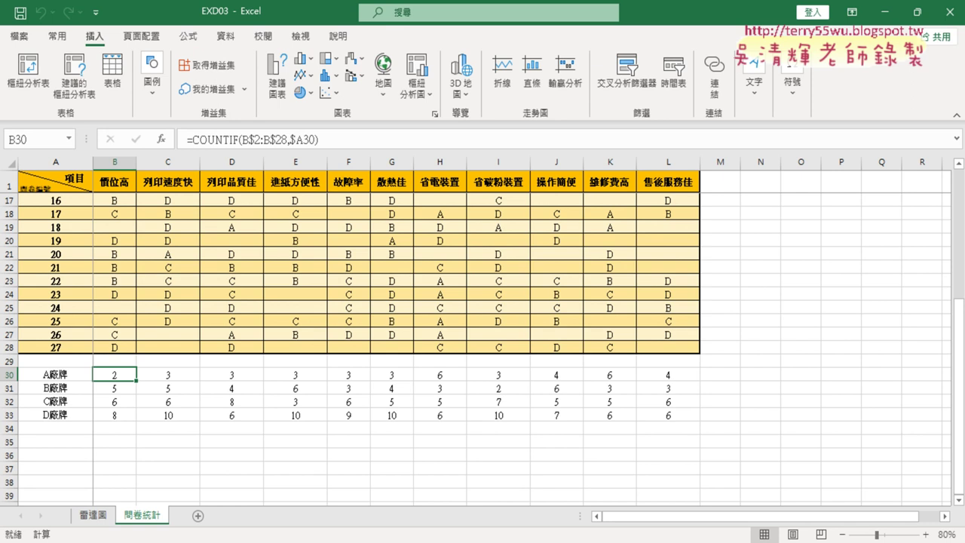
- Open the 雷達圖 sheet and select the radar chart's category axis labels
click(102, 515)
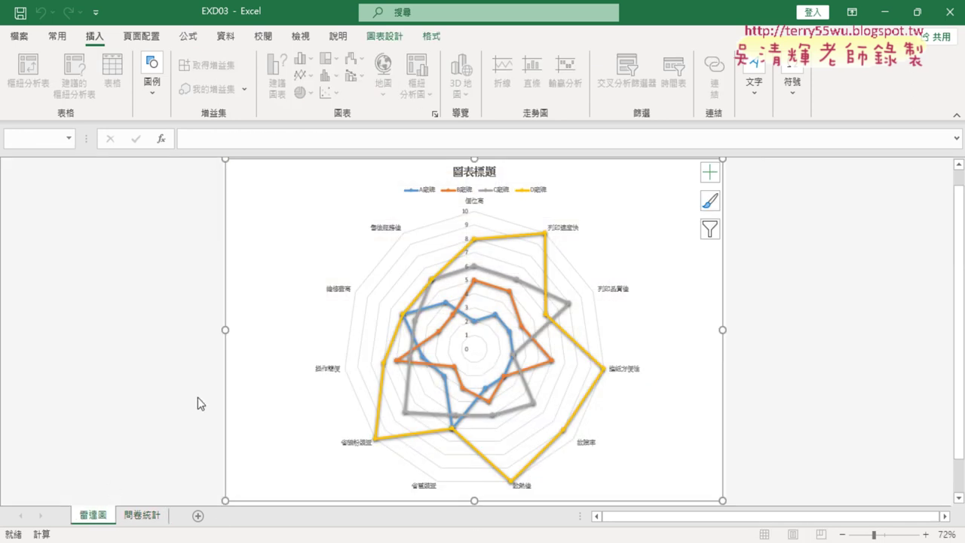
click(390, 231)
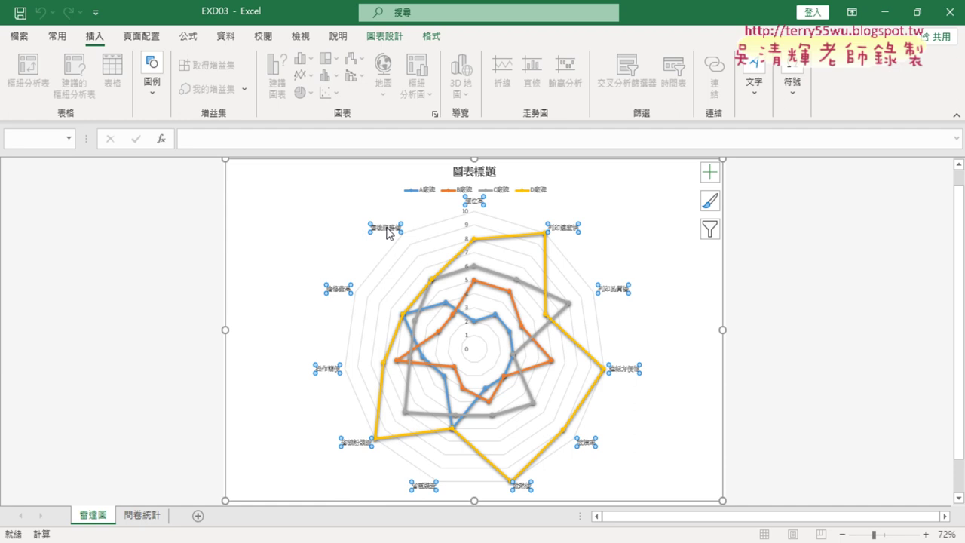
click(342, 250)
click(381, 235)
- Set the category labels to 16 pt, glance at the instructions PDF, and return to the chart
click(57, 36)
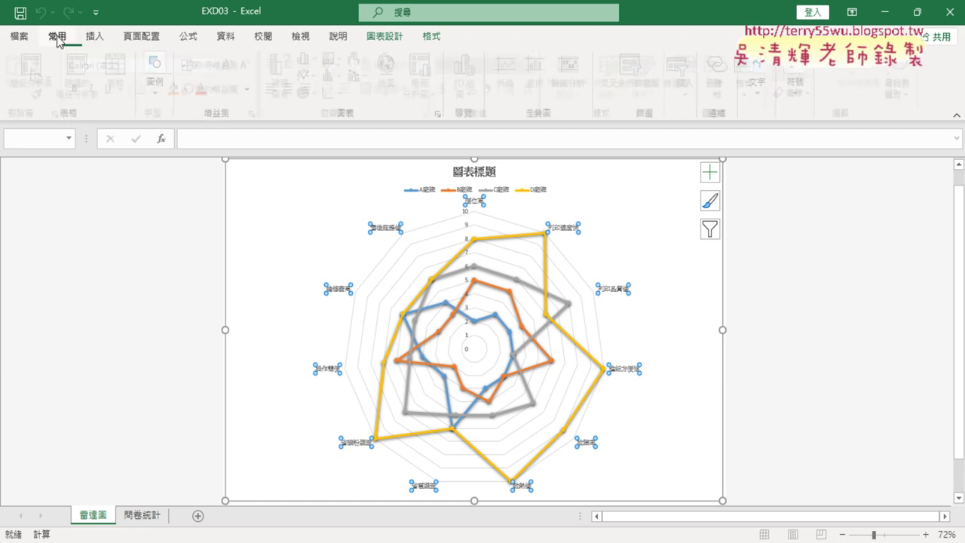
click(219, 66)
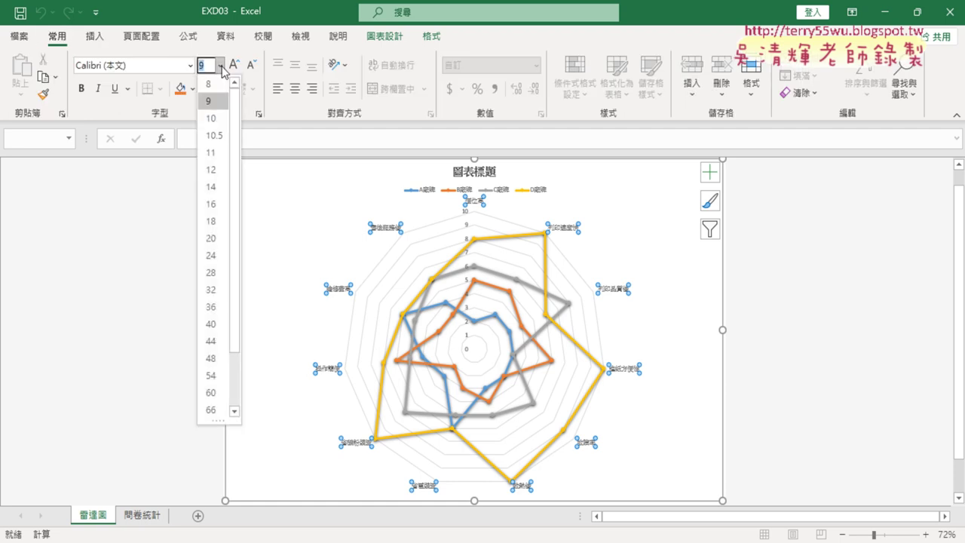
click(219, 205)
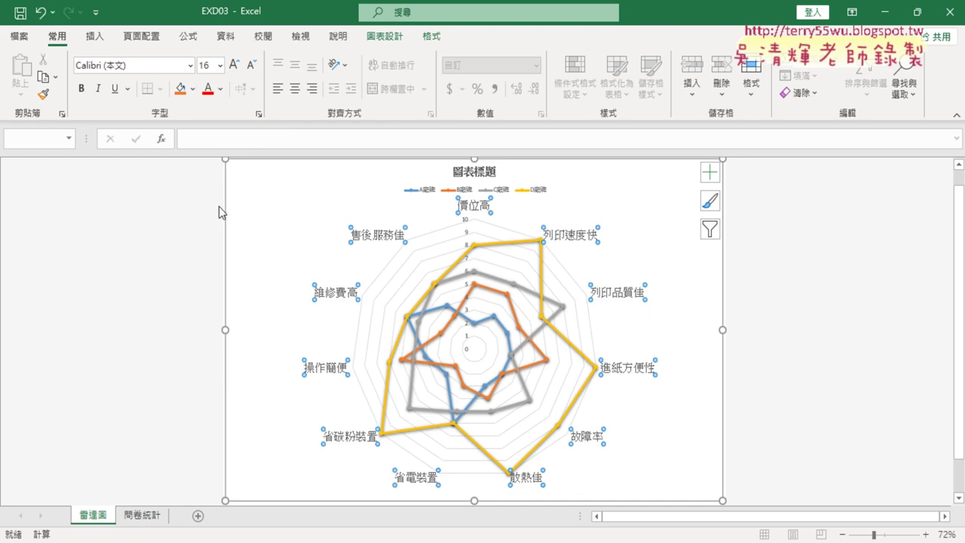
key(alt+Tab)
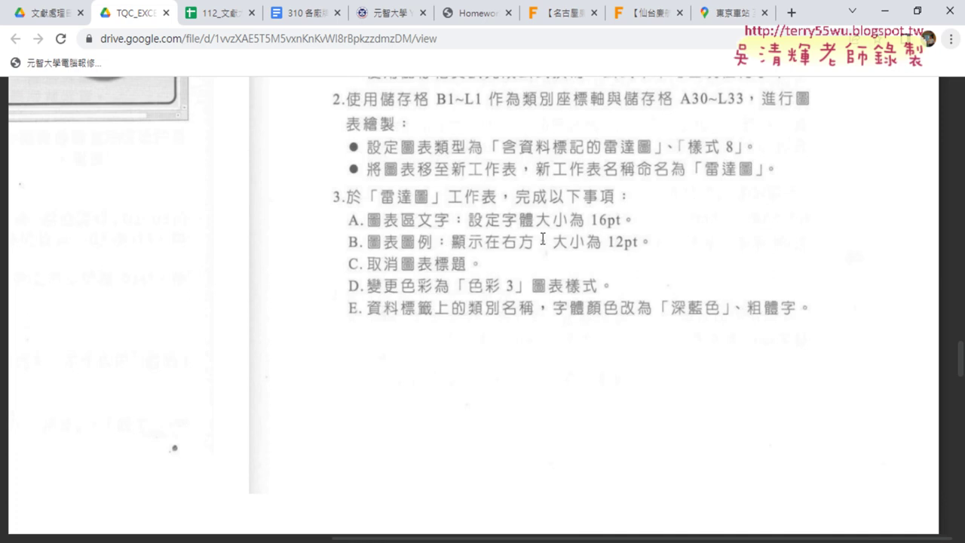
click(899, 12)
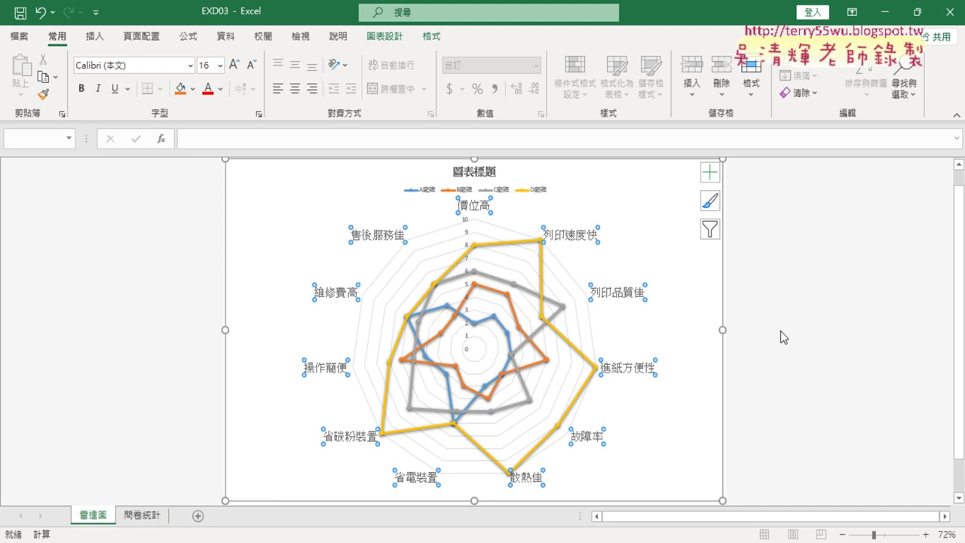
- Select the legend and preview the 上 (top) legend position from the chart elements Legend options
click(529, 190)
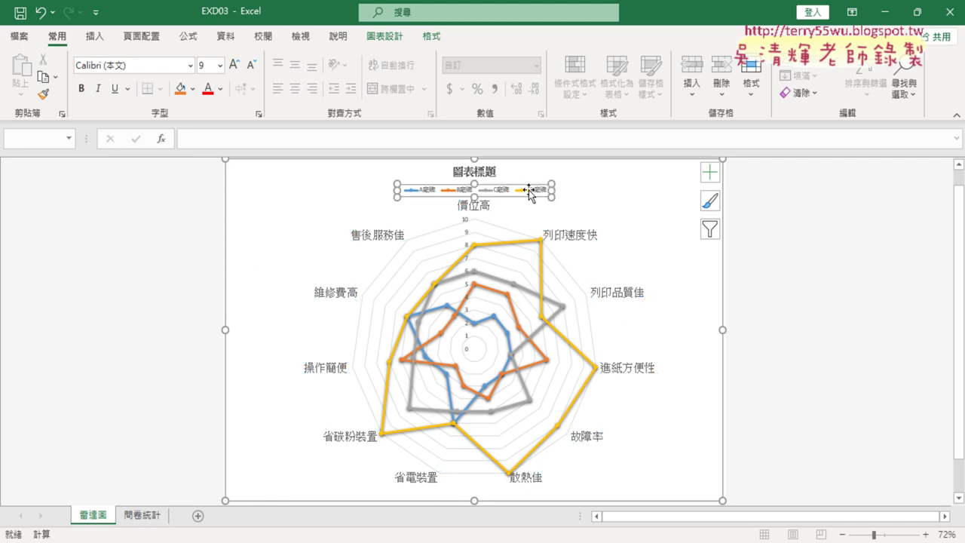
click(717, 179)
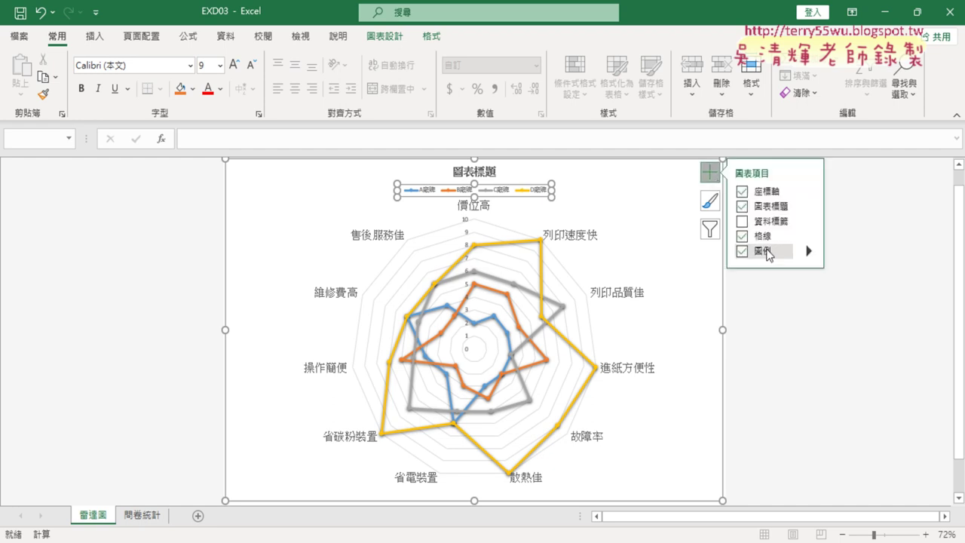
click(810, 251)
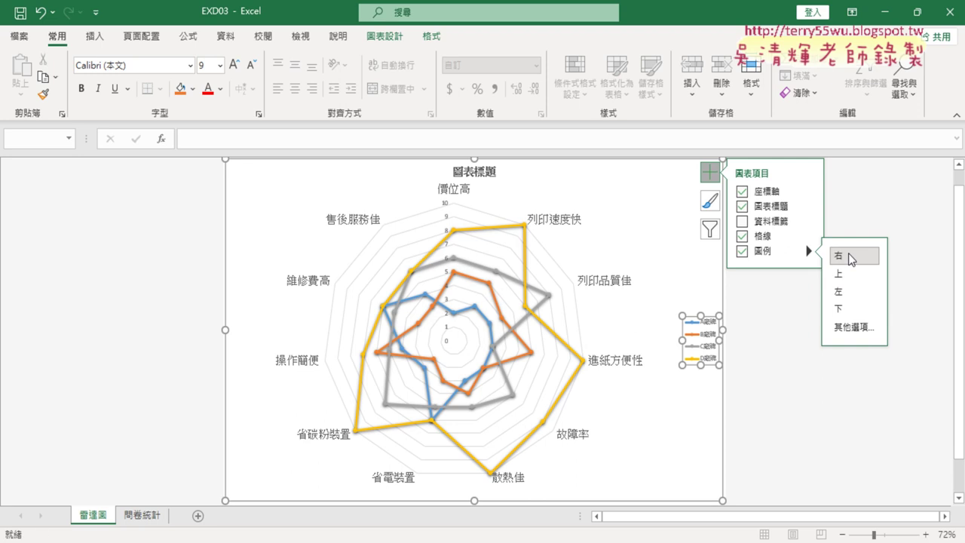
key(Down)
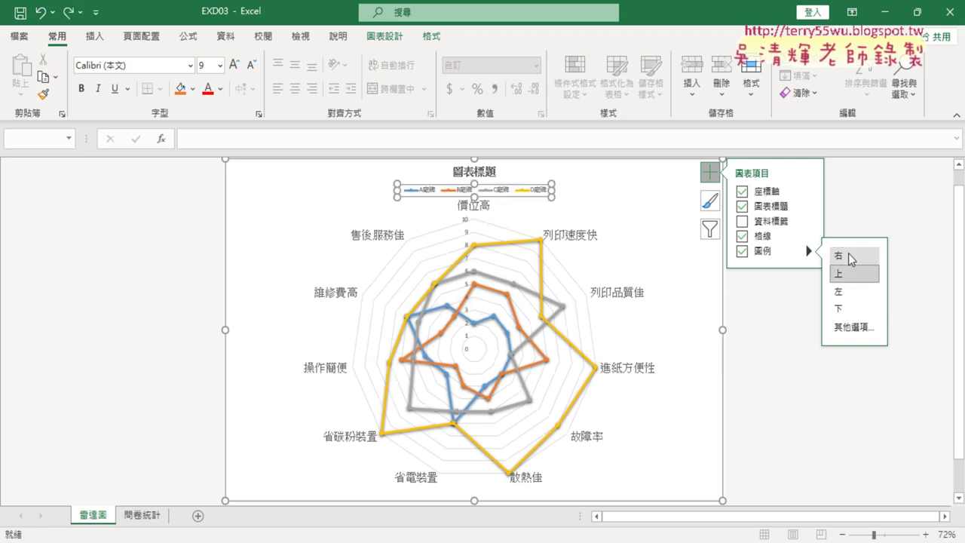
click(386, 39)
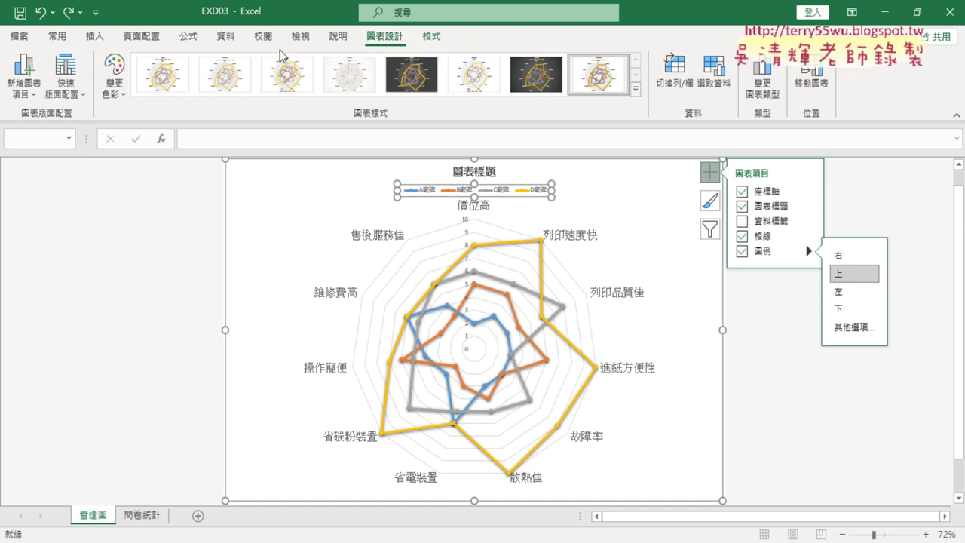
- Place the radar chart legend on the right using the 圖例 > 右 option
click(38, 106)
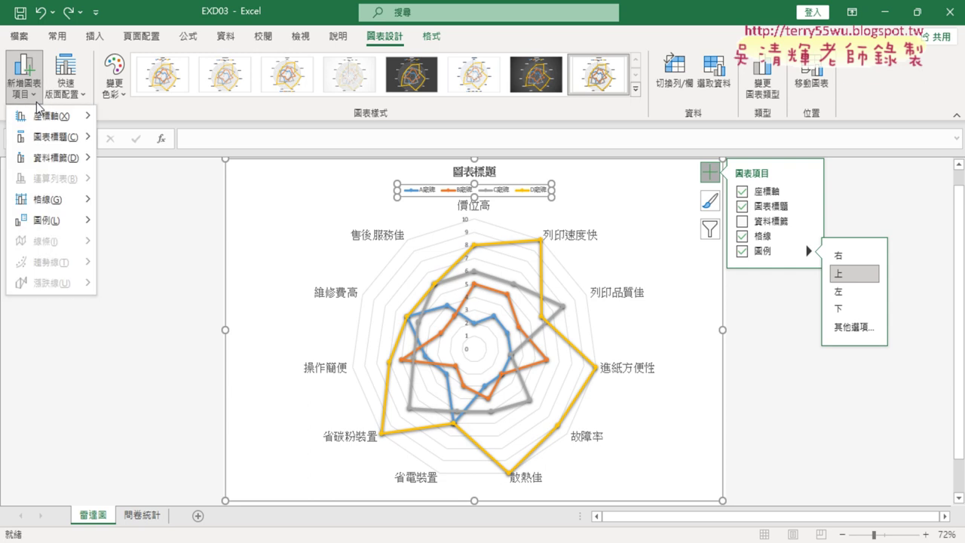
mouse_move(47, 220)
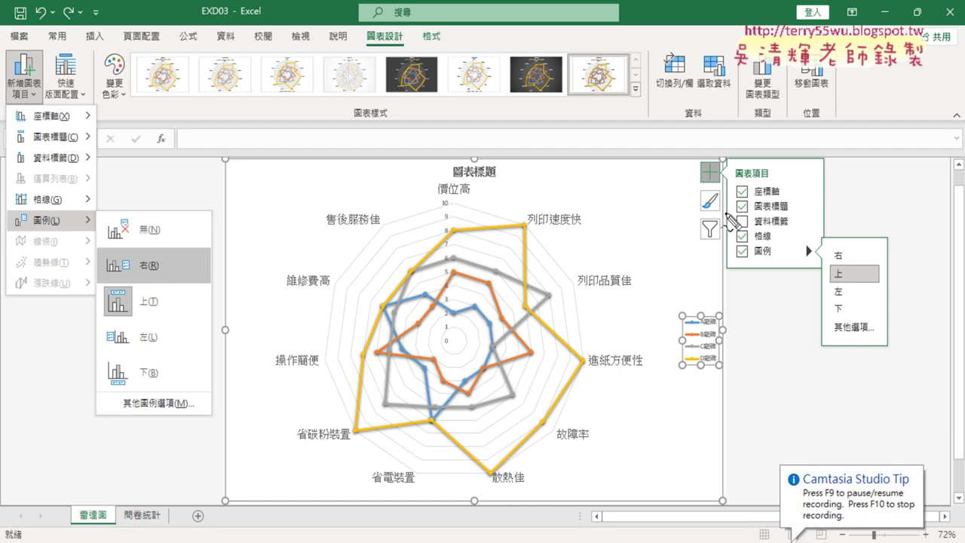
drag(723, 160, 710, 181)
drag(736, 238, 763, 266)
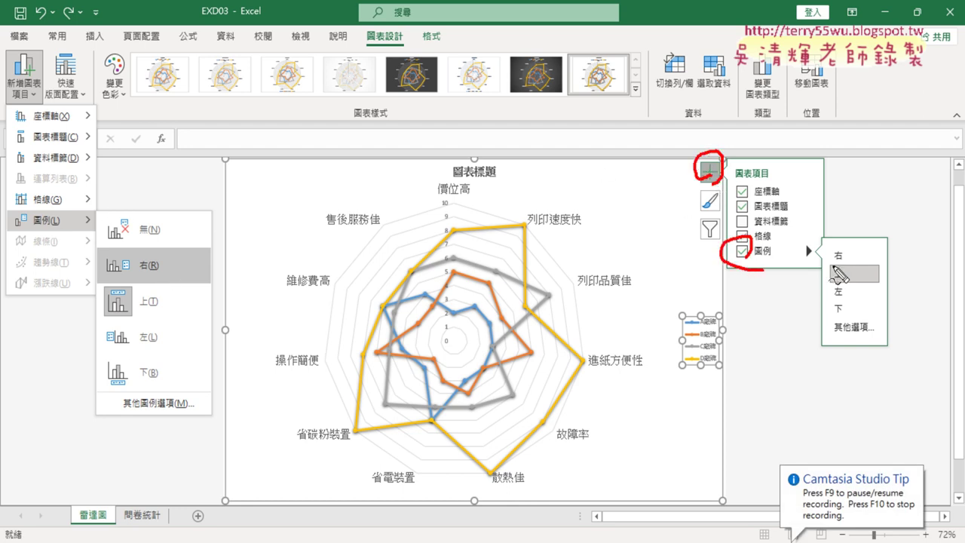
drag(840, 241, 838, 263)
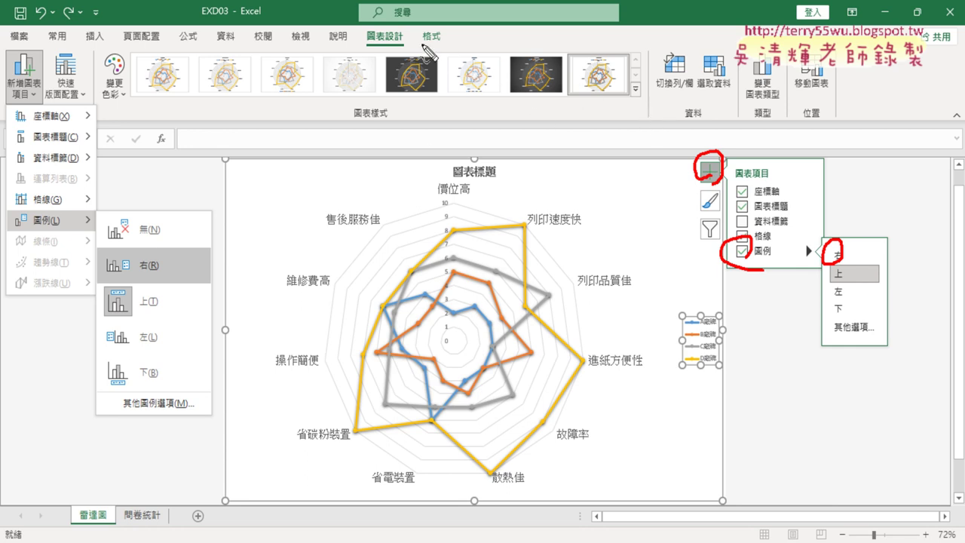
drag(427, 55, 36, 77)
drag(14, 114, 34, 127)
mouse_move(47, 239)
mouse_down()
mouse_move(13, 227)
mouse_move(65, 219)
mouse_up()
mouse_move(160, 284)
mouse_down()
mouse_move(182, 255)
mouse_move(163, 280)
mouse_up()
mouse_move(51, 122)
mouse_down()
mouse_move(33, 175)
mouse_move(39, 187)
mouse_up()
drag(86, 240, 83, 270)
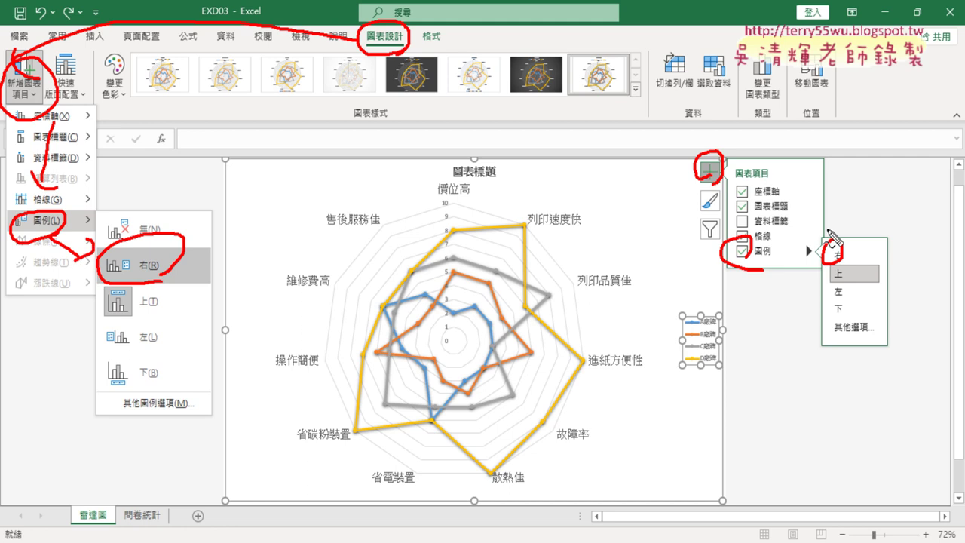
click(850, 273)
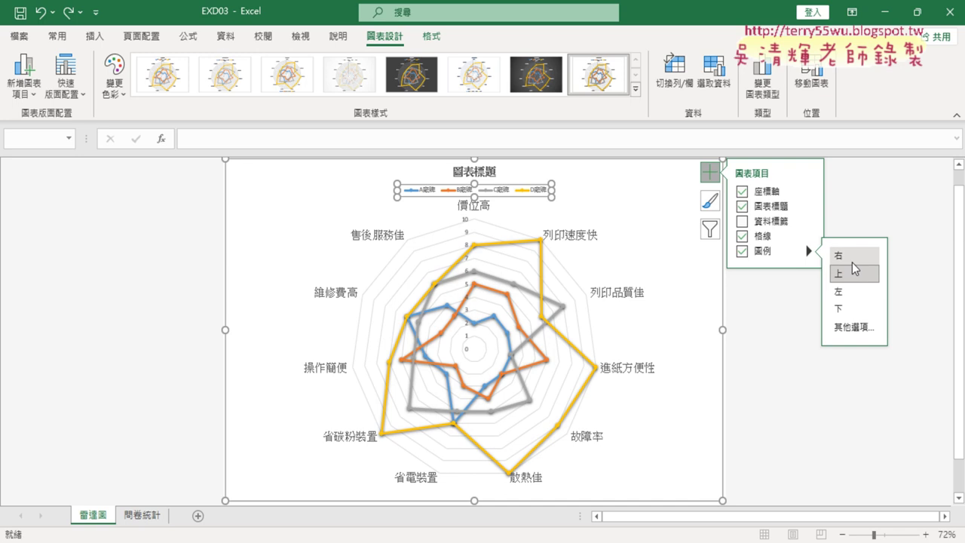
click(852, 260)
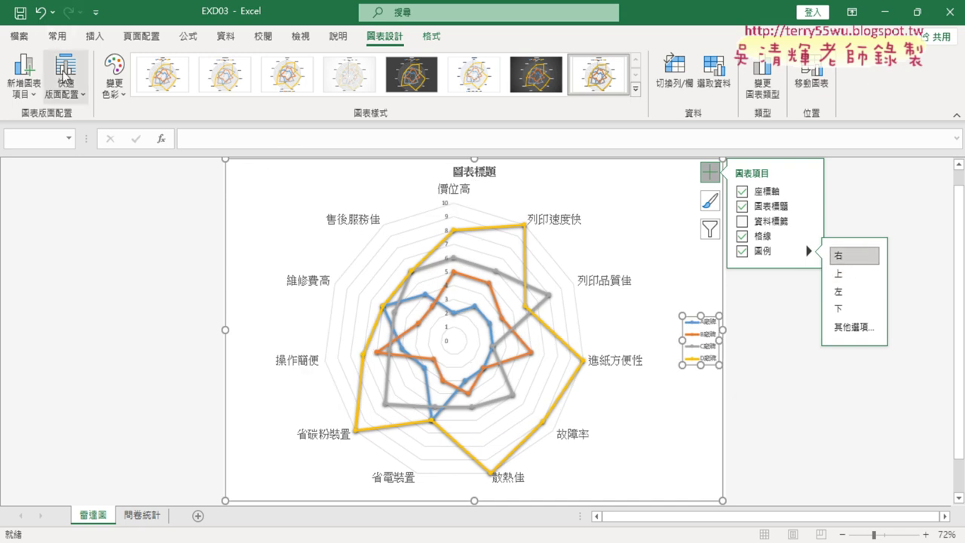
- Set the legend text to 12 pt and switch back to the instructions PDF
click(57, 36)
click(220, 65)
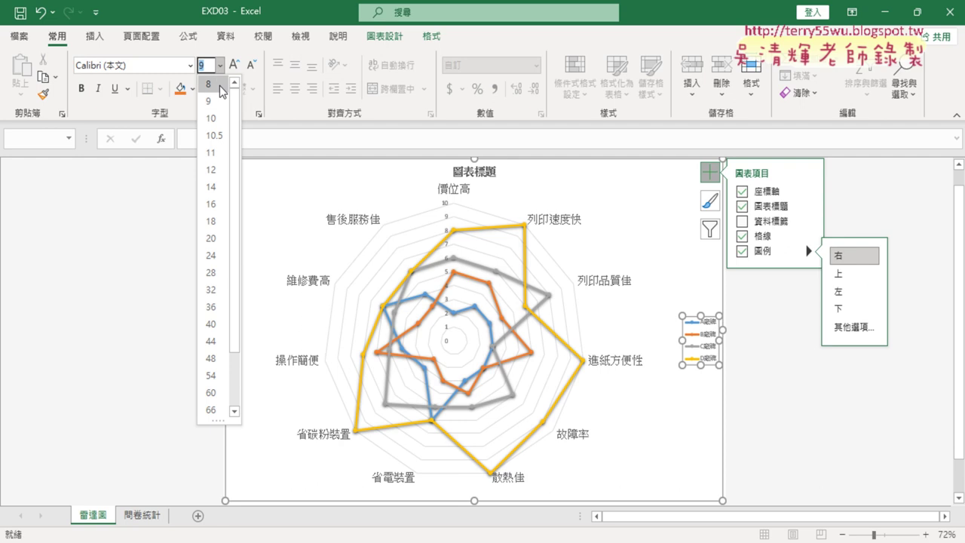
click(217, 173)
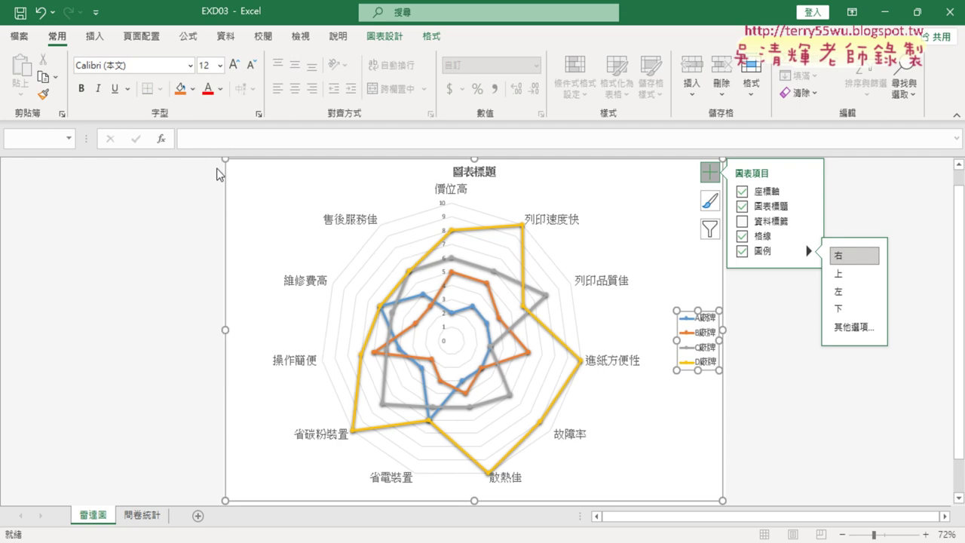
key(alt+Tab)
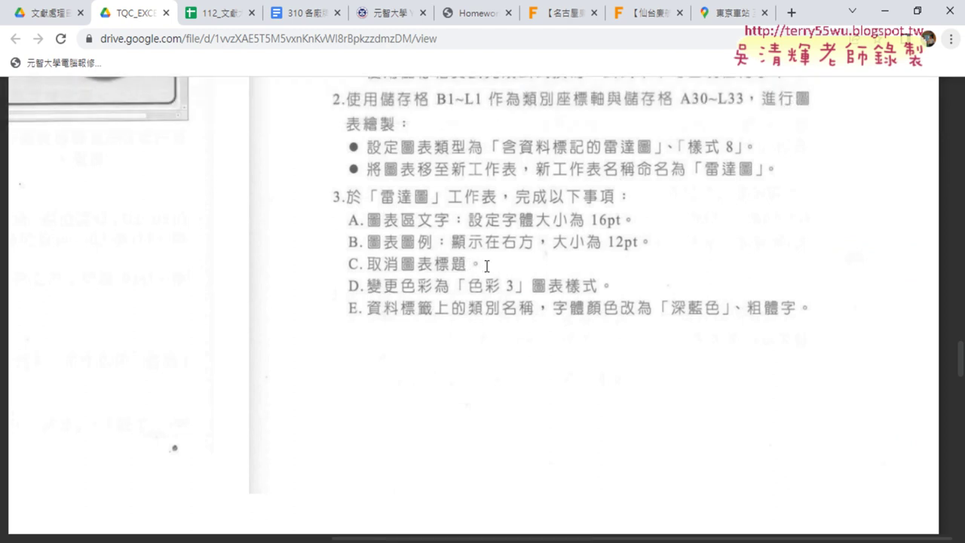
- Back in Excel, remove the default 圖表標題 title by unchecking it in the chart elements list
click(885, 11)
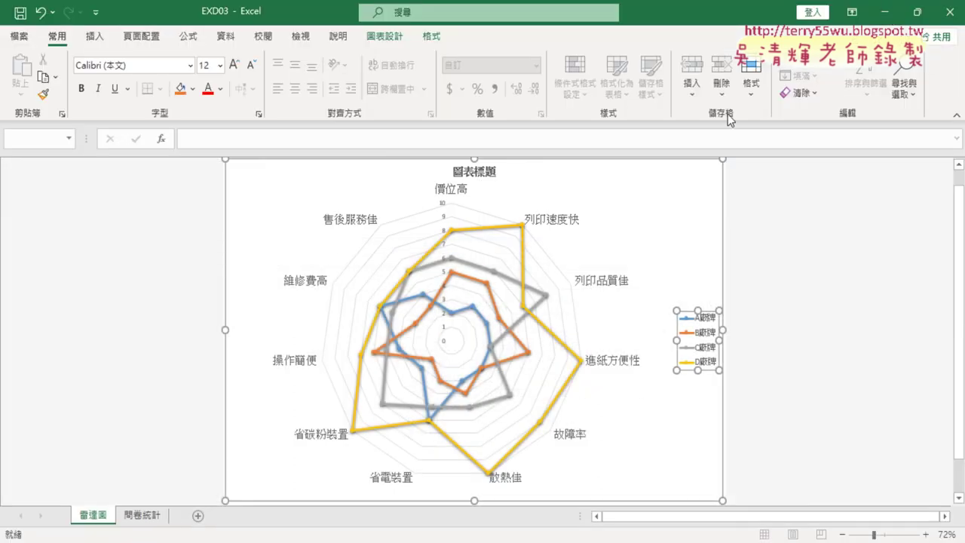
click(500, 173)
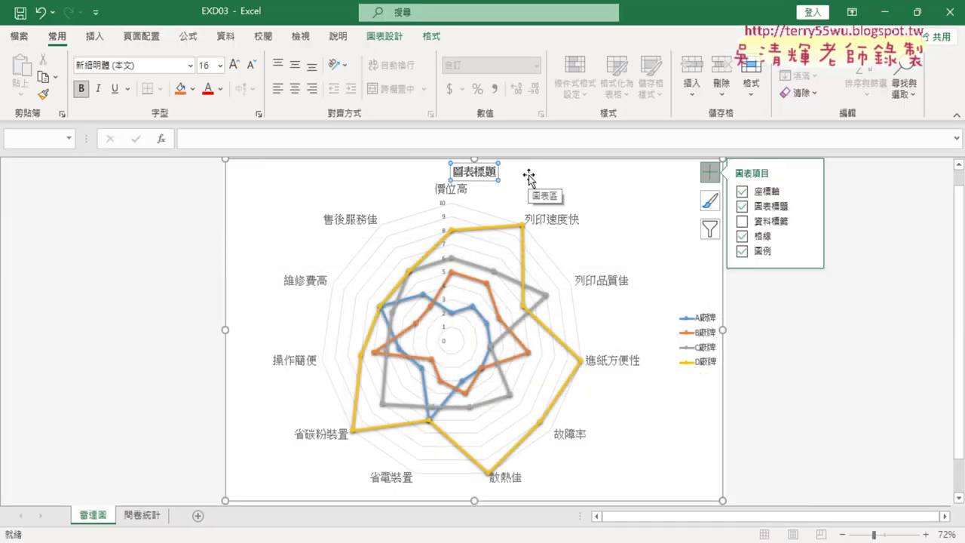
key(Delete)
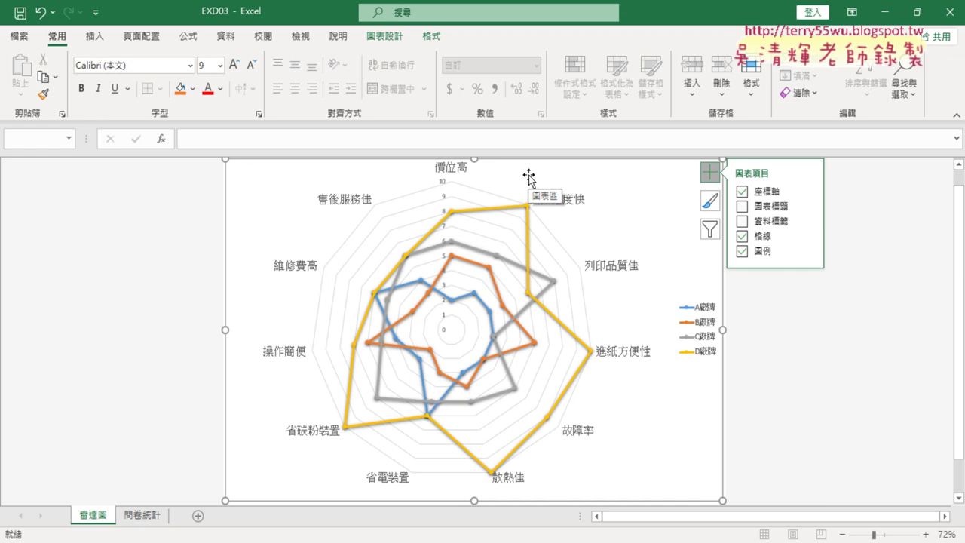
key(ctrl+z)
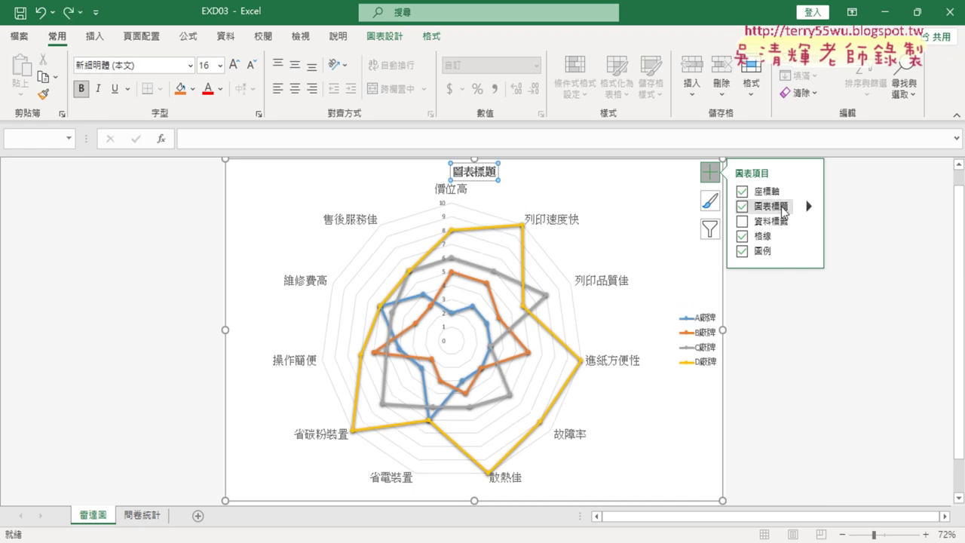
click(711, 174)
click(711, 174)
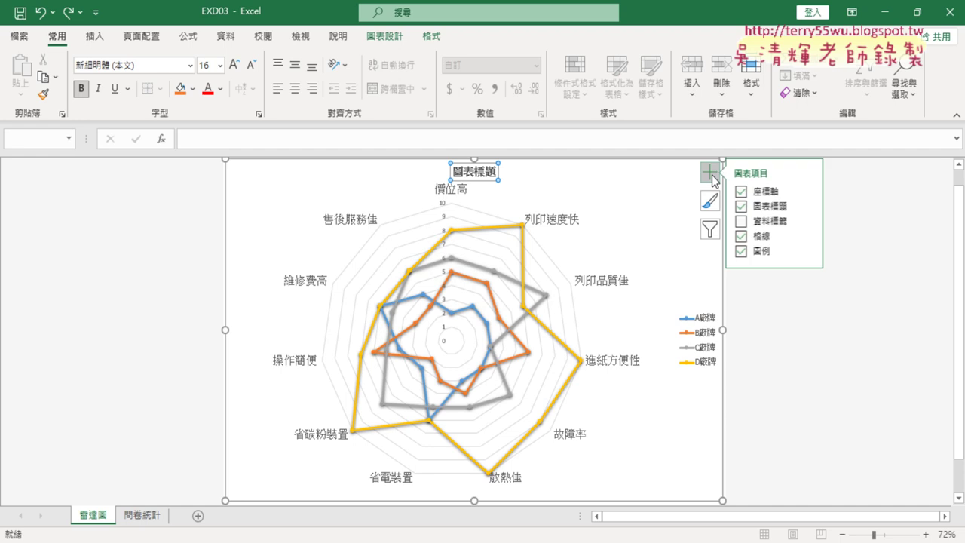
click(743, 208)
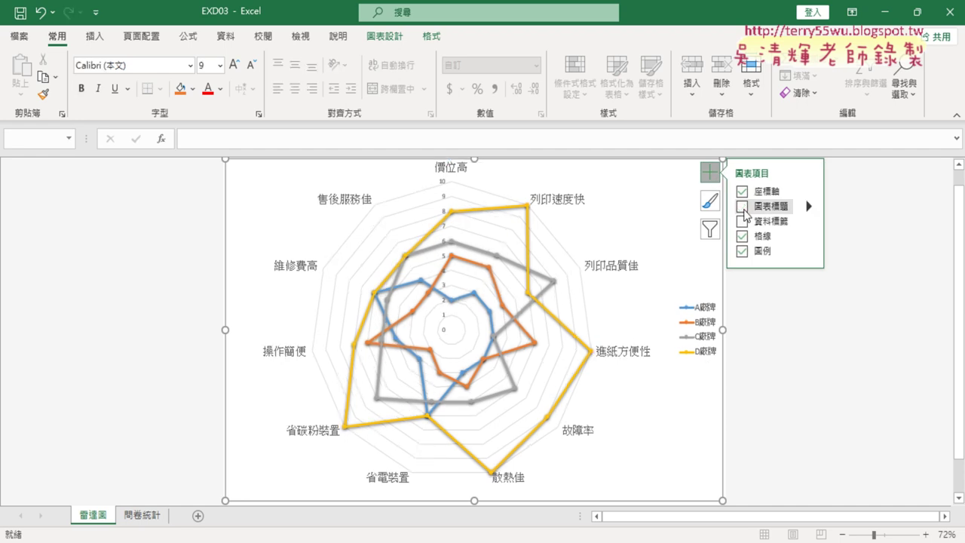
click(743, 208)
click(744, 208)
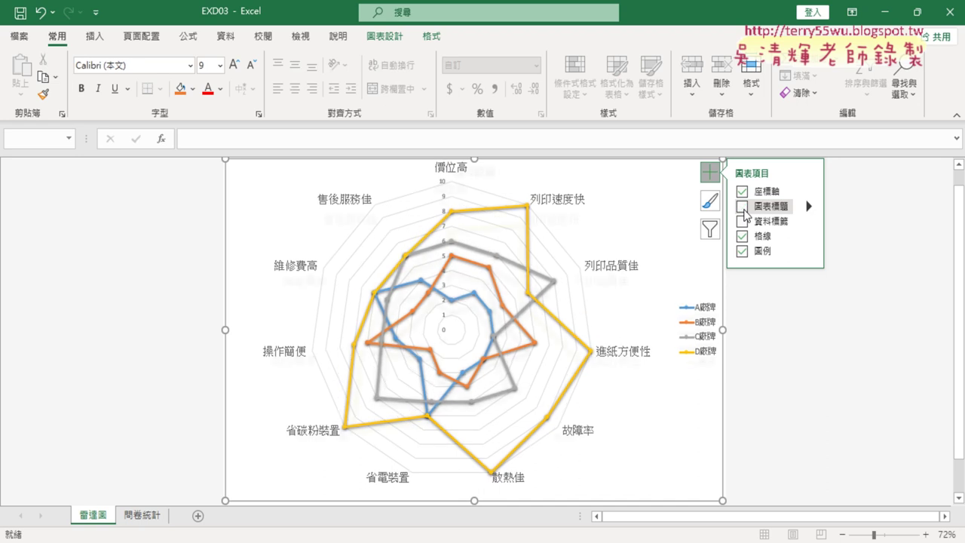
- Re-check the task PDF, then return to the radar chart and bring up its Chart Design options
key(alt+Tab)
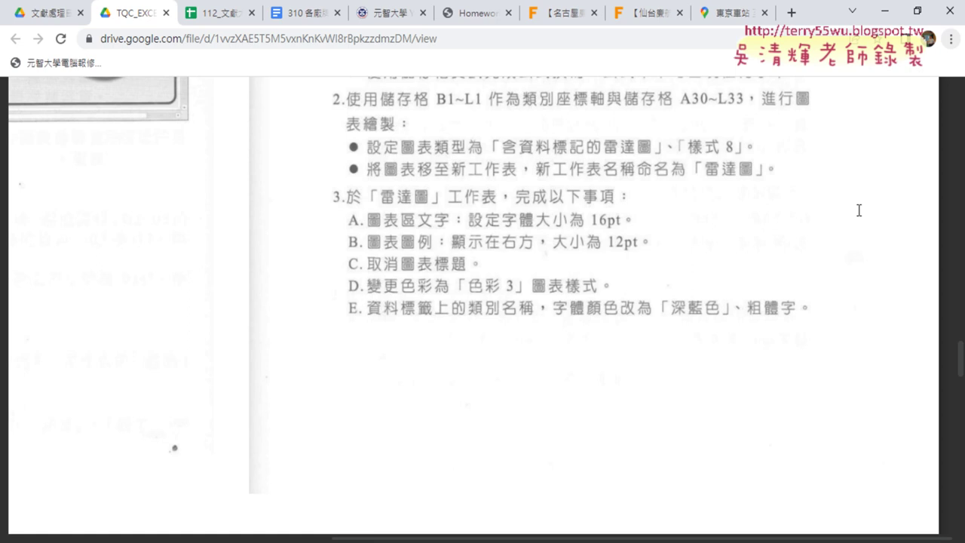
click(888, 12)
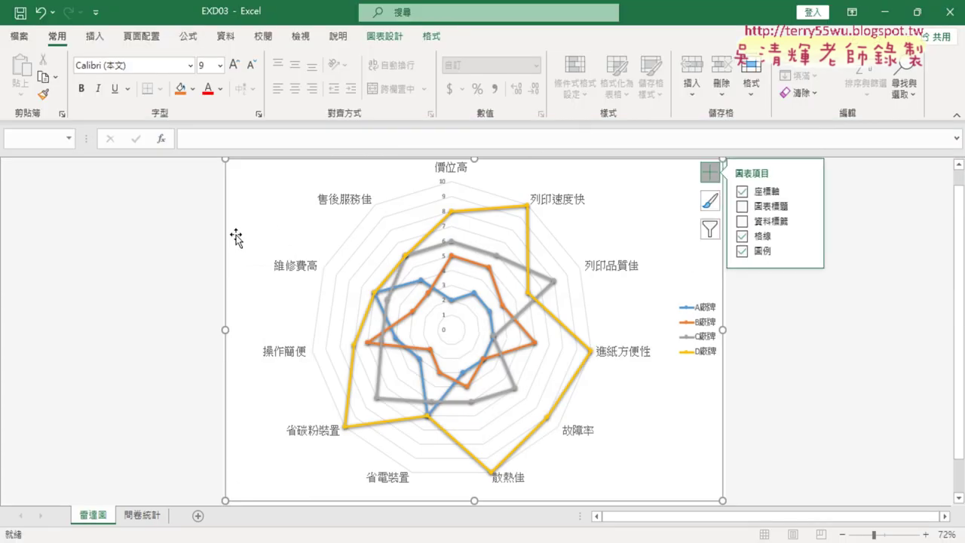
click(394, 38)
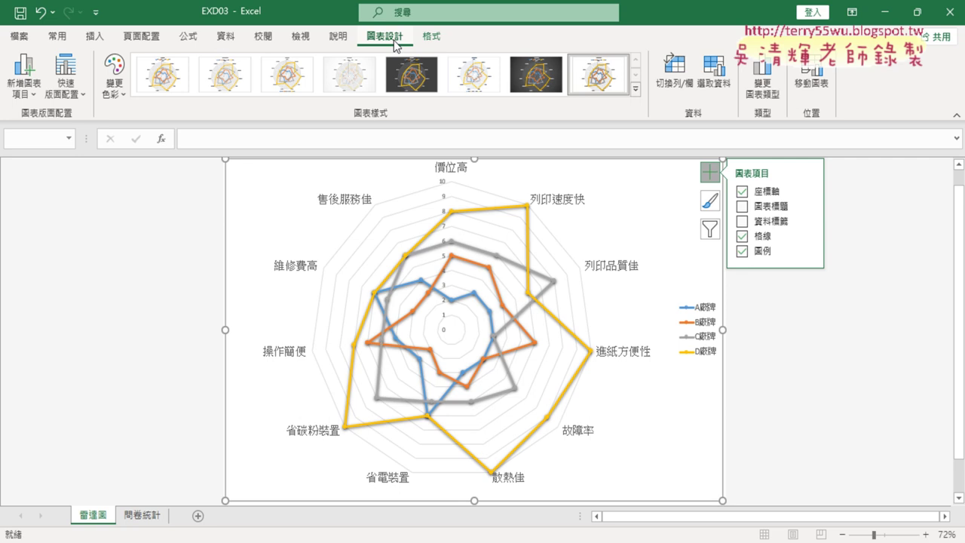
- Recolour the radar chart lines with Colorful Palette 3 (色彩豐富的調色盤 3)
click(120, 100)
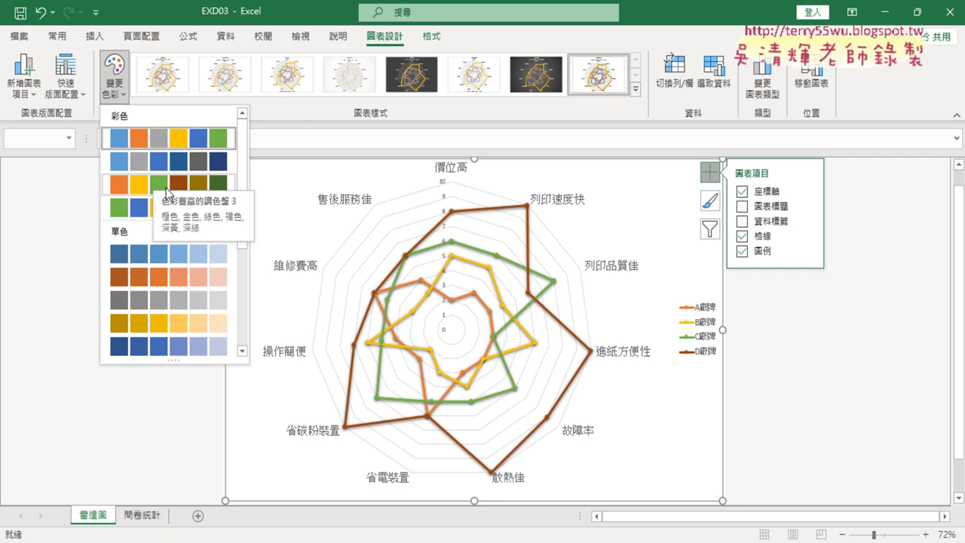
click(166, 188)
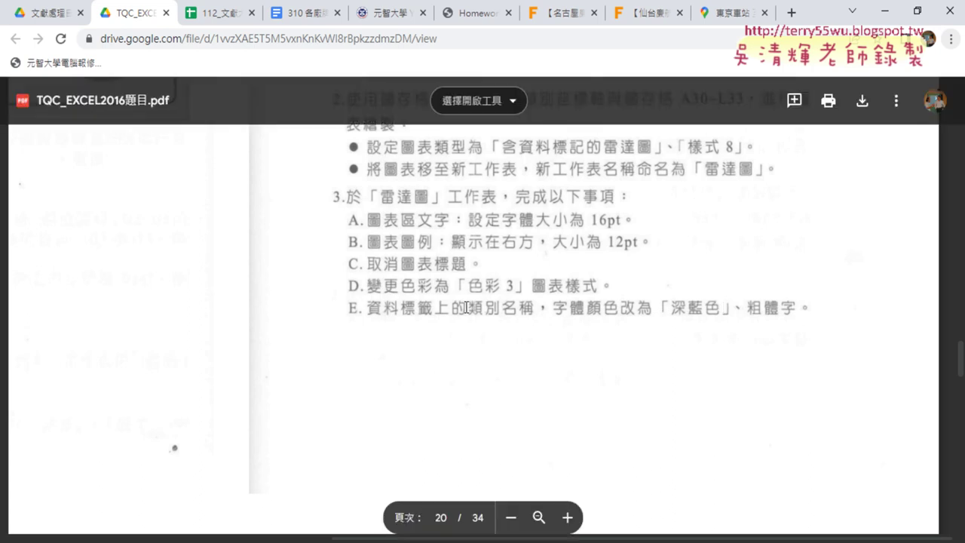
- Re-read item 3 of the task PDF and select the radar chart's category labels in Excel
click(887, 12)
click(710, 173)
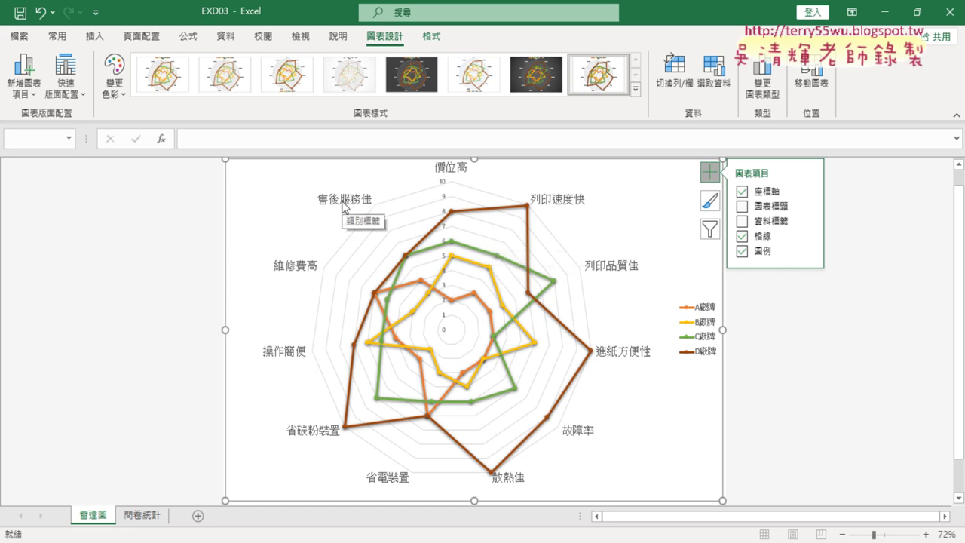
click(344, 206)
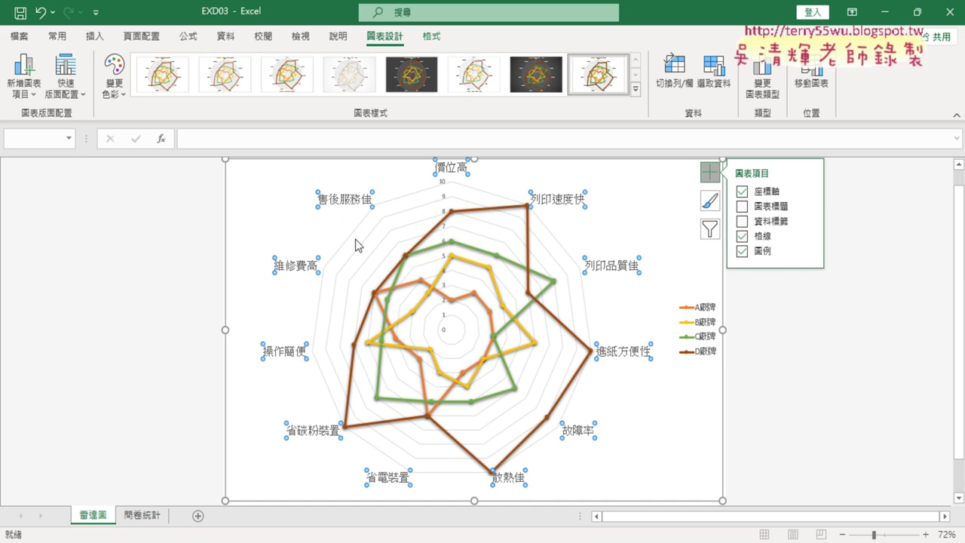
key(alt+Tab)
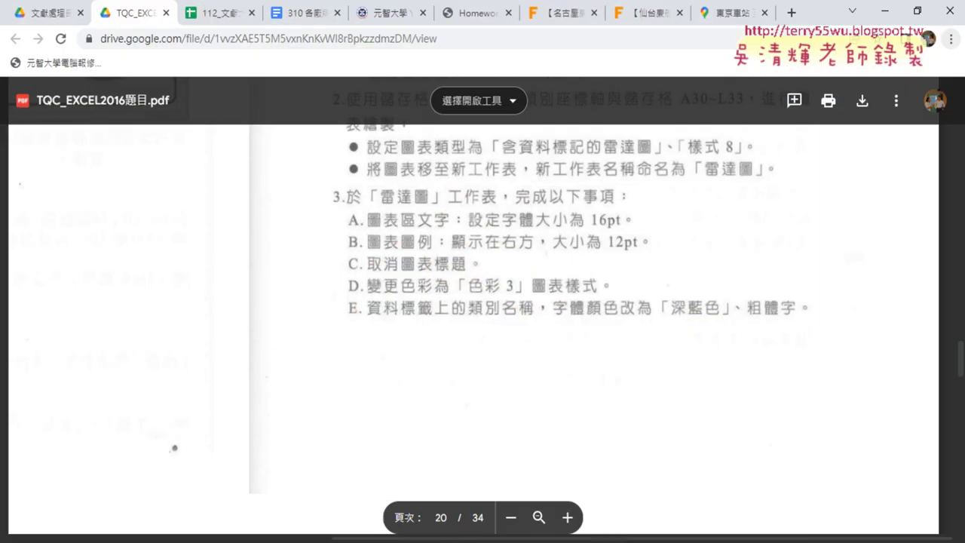
key(alt+Tab)
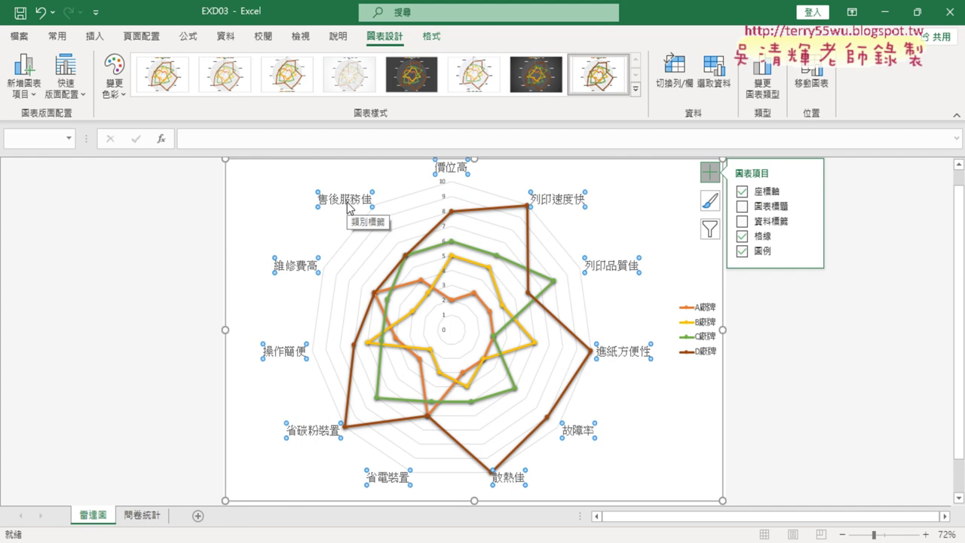
- Format the radar chart's category labels as bold dark blue (深藍) text
click(443, 202)
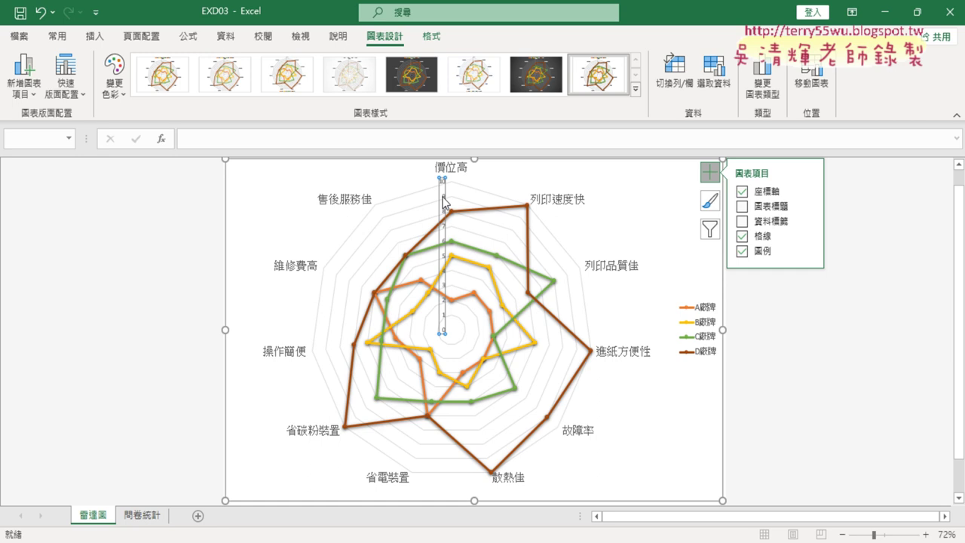
click(355, 202)
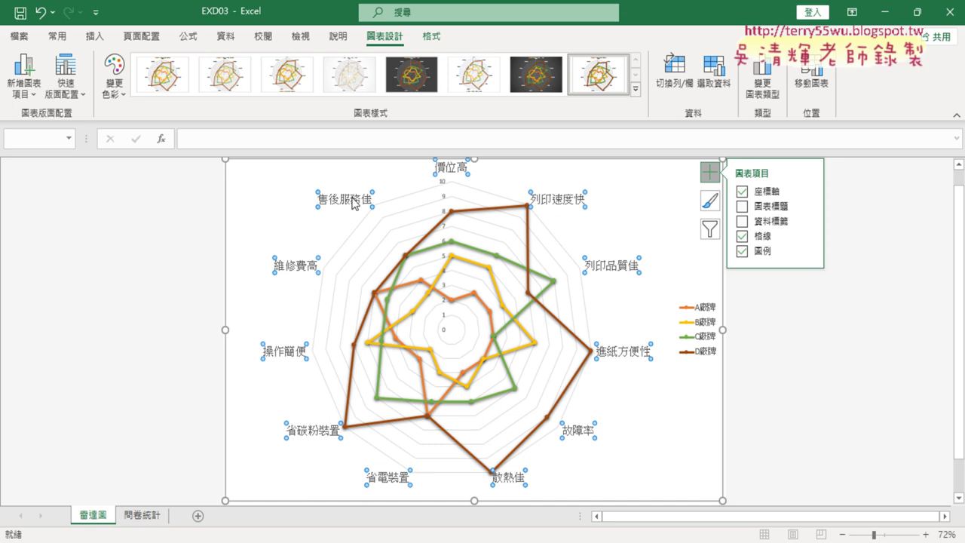
click(56, 38)
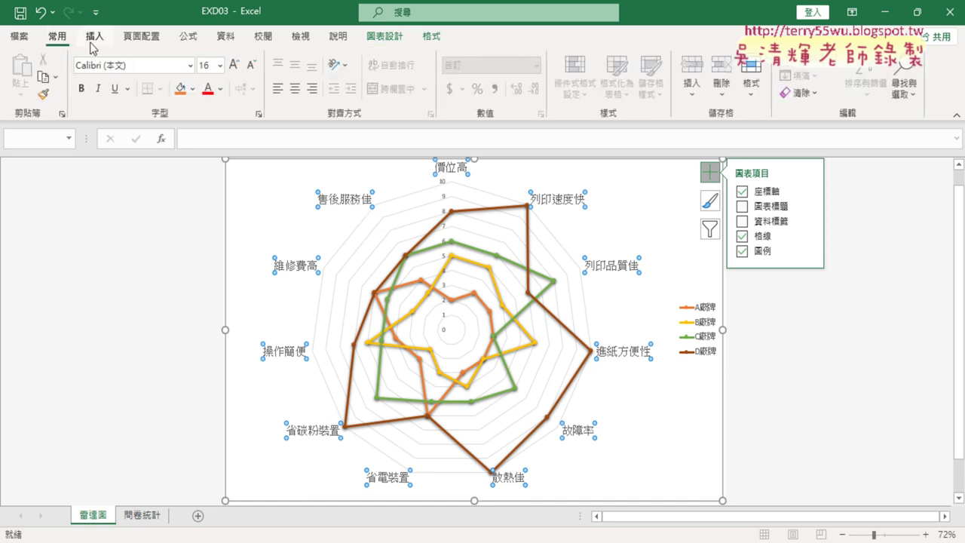
click(221, 90)
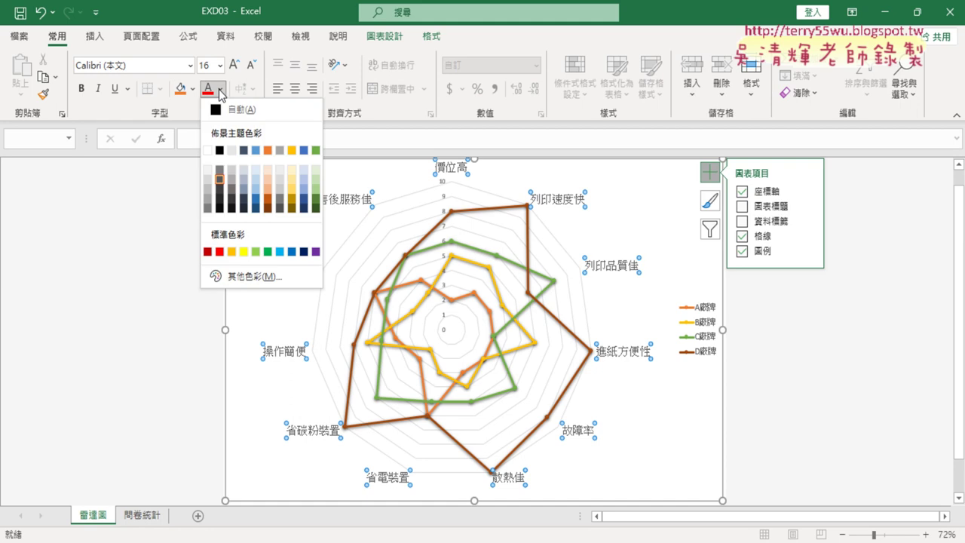
click(304, 252)
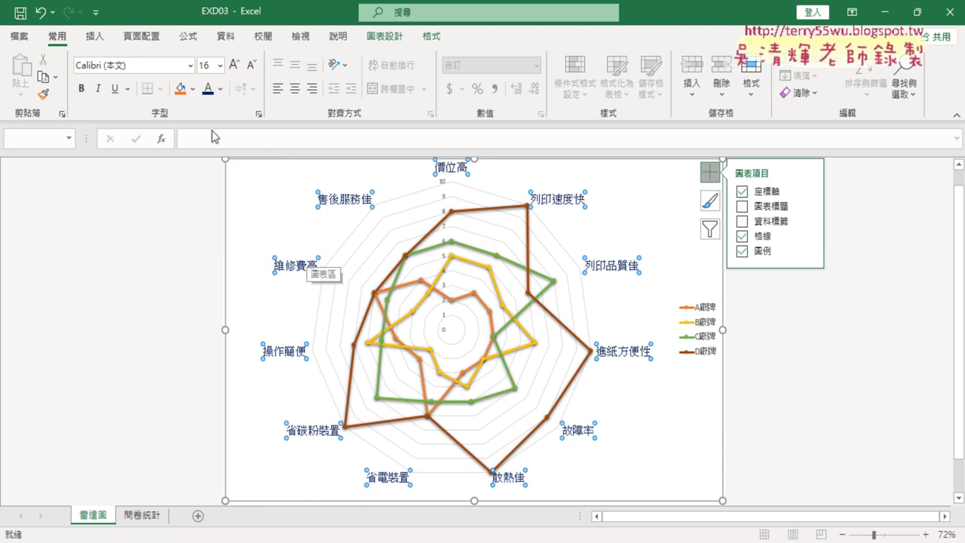
click(83, 89)
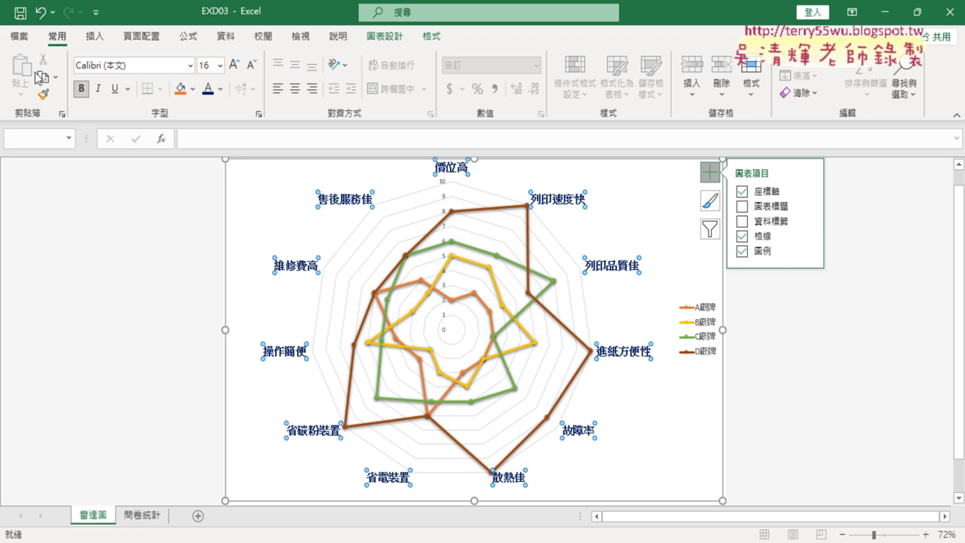
click(23, 38)
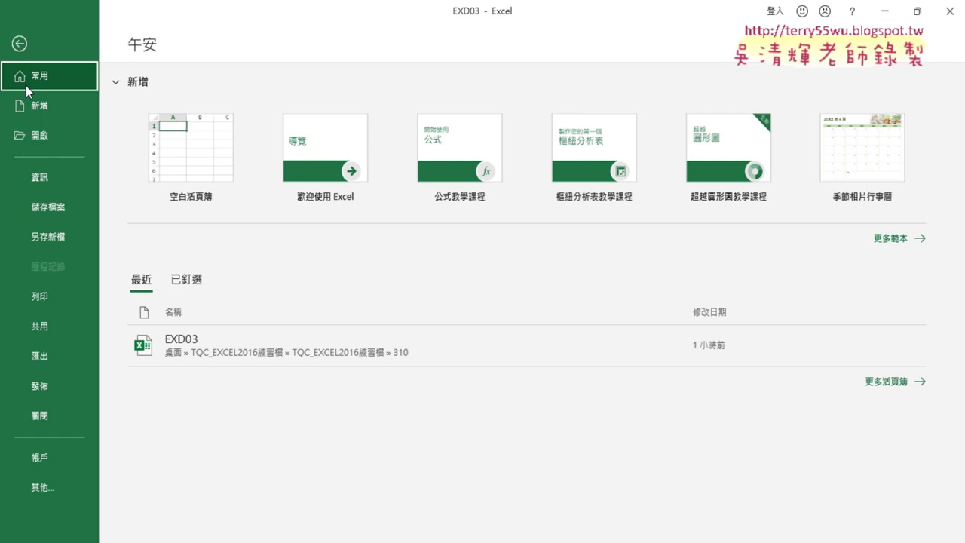
- Save the workbook as EXA310 in the 310 folder
click(50, 237)
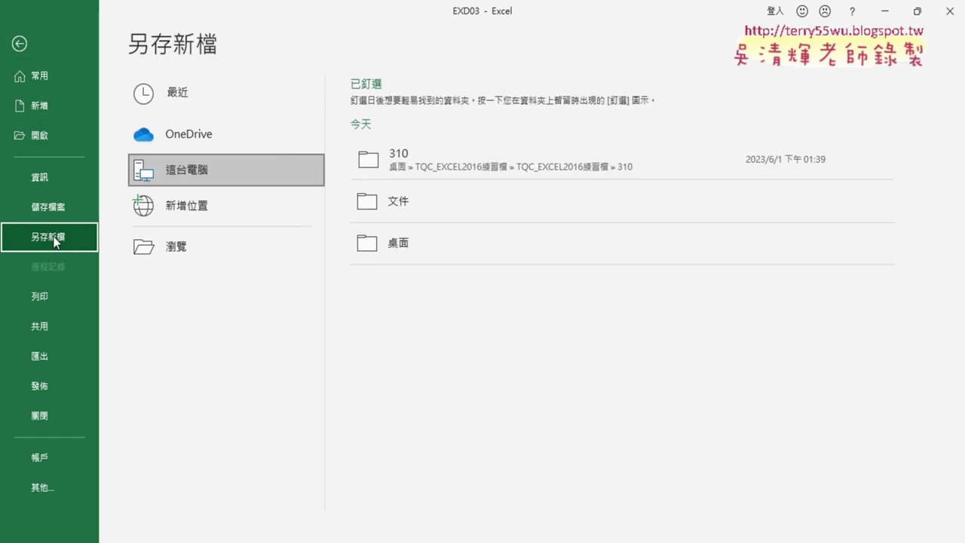
click(171, 255)
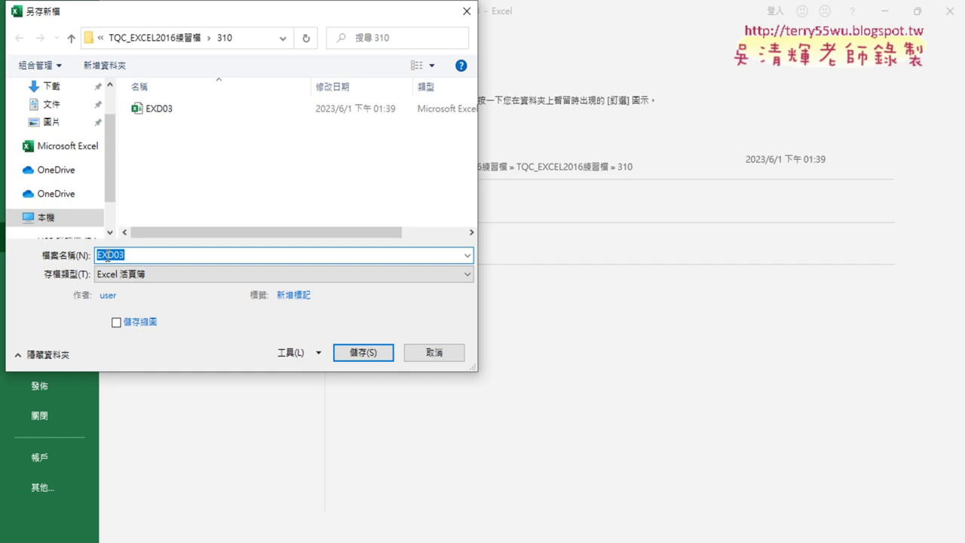
drag(108, 256, 157, 254)
text(A3)
text(10)
key(Return)
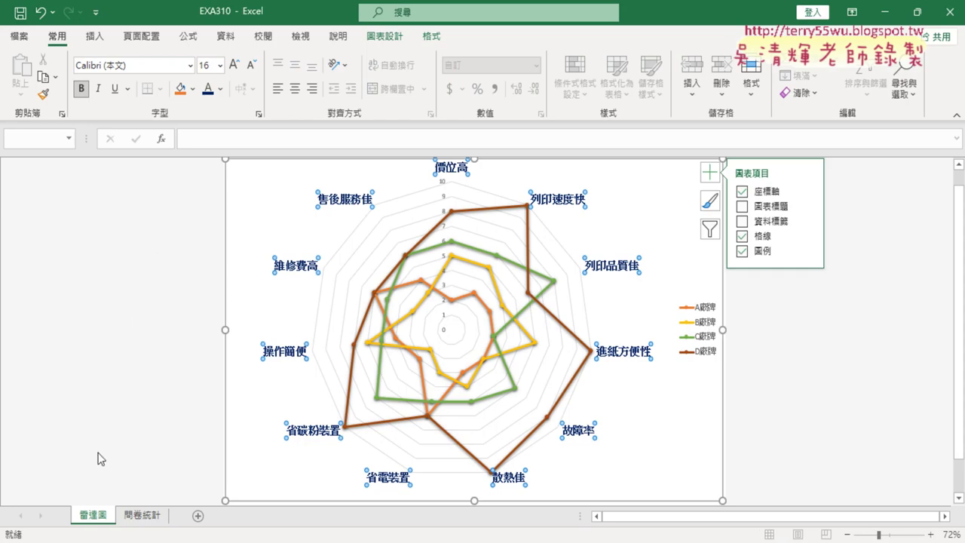
- On the 問卷統計 sheet, select headers A1:L1 together with brand counts A30:L33
click(143, 516)
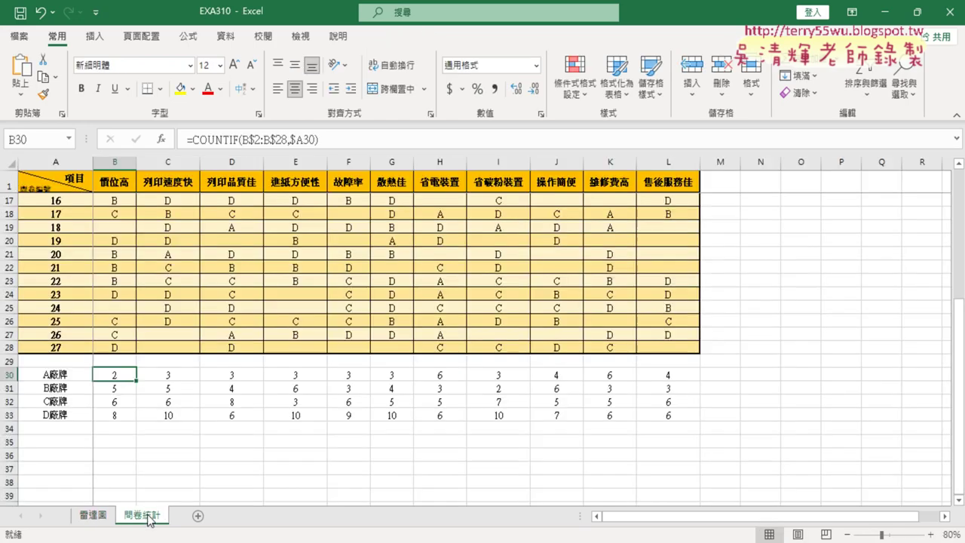
mouse_move(72, 181)
mouse_down()
mouse_move(619, 192)
mouse_move(668, 183)
mouse_up()
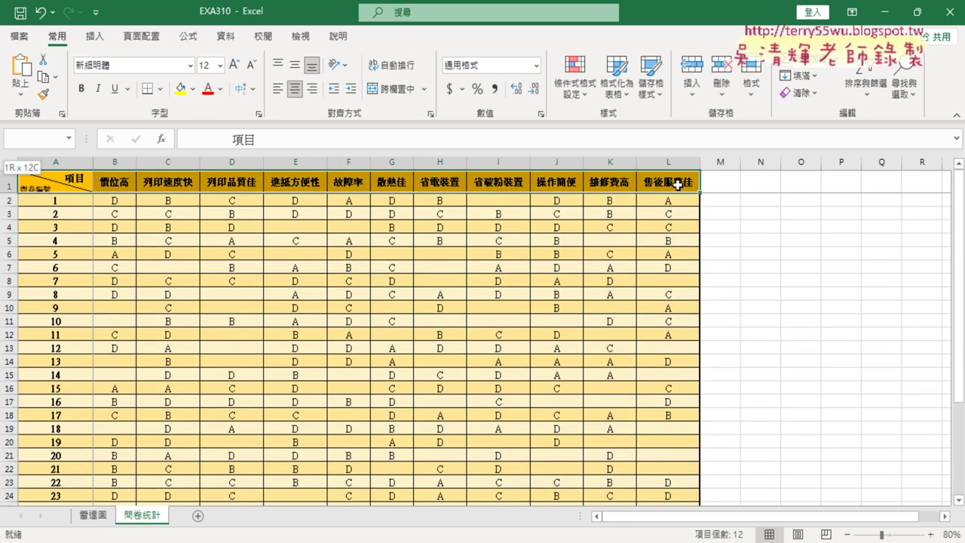
scroll(283, 388, down, 6)
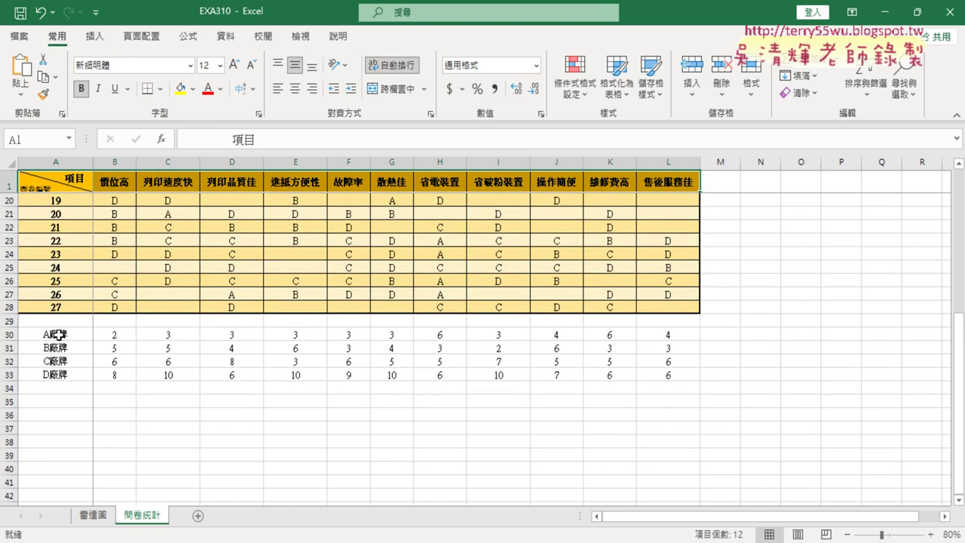
ctrl+drag(59, 334, 668, 374)
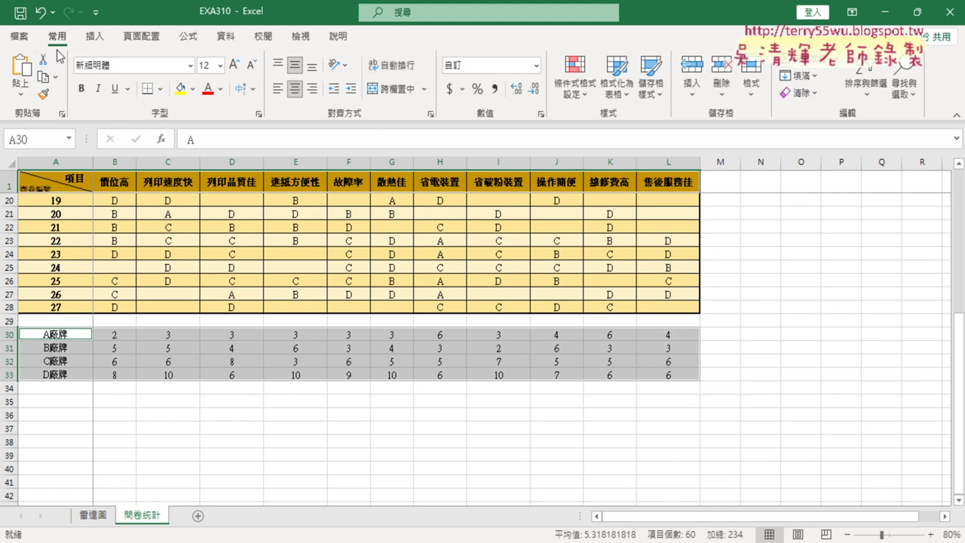
click(94, 36)
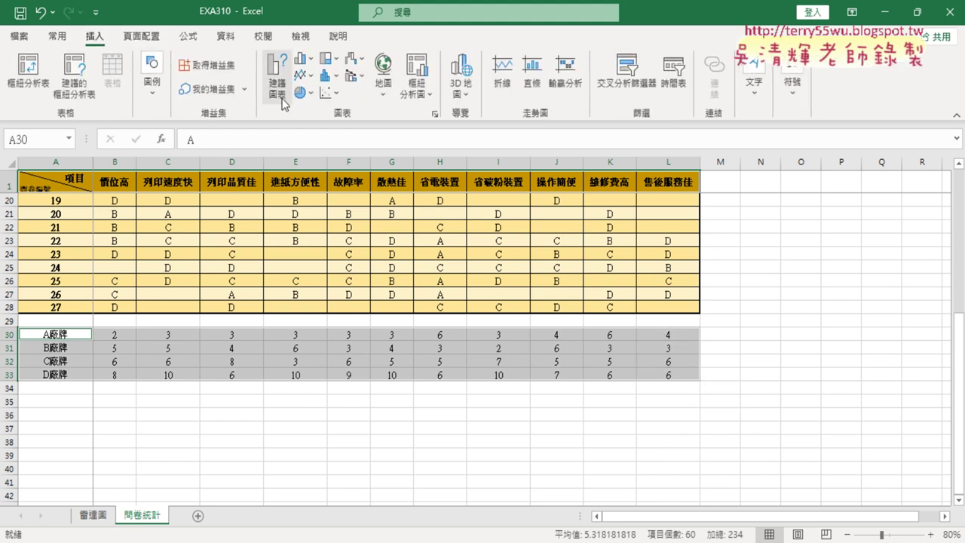
click(284, 102)
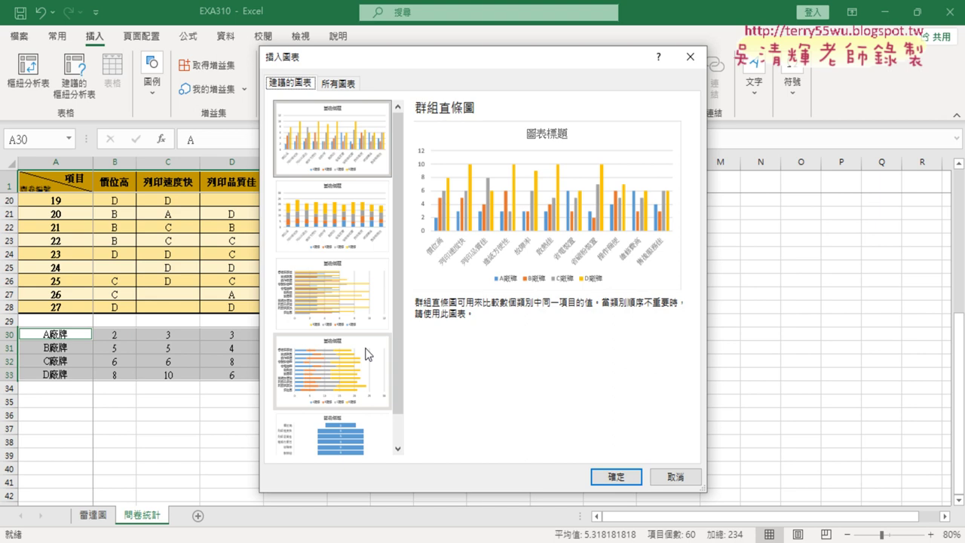
scroll(336, 362, down, 1)
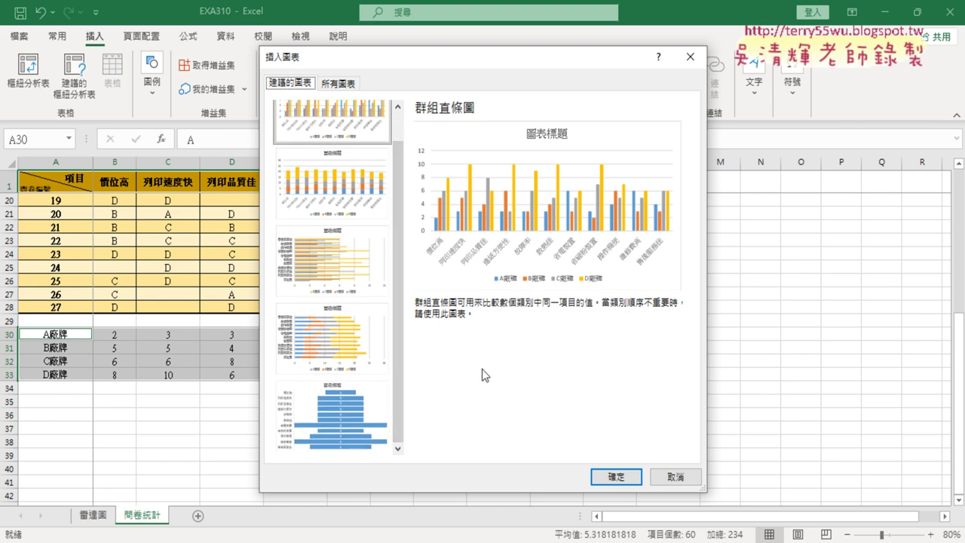
click(326, 347)
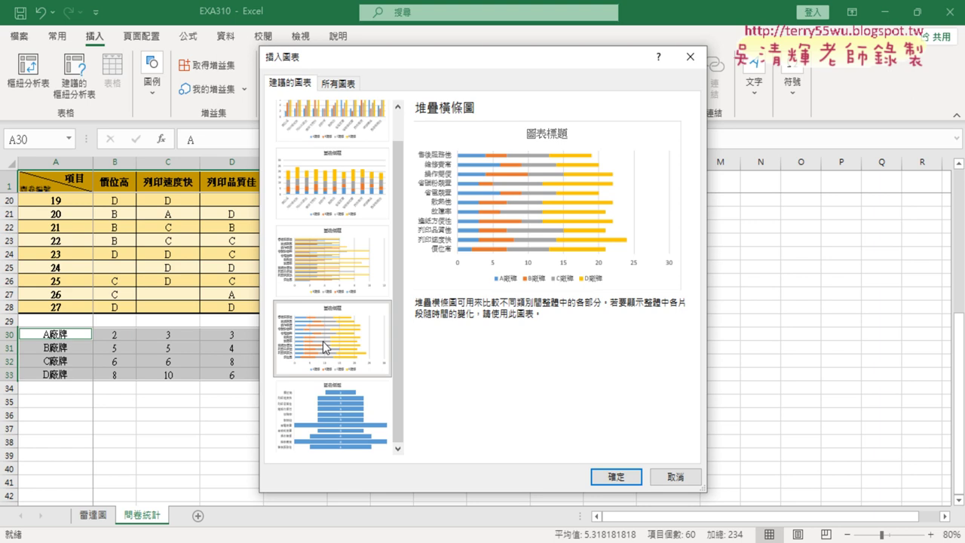
- Cancel the Insert Chart dialog, review the 雷達圖 sheet, then go back to 問卷統計
click(679, 477)
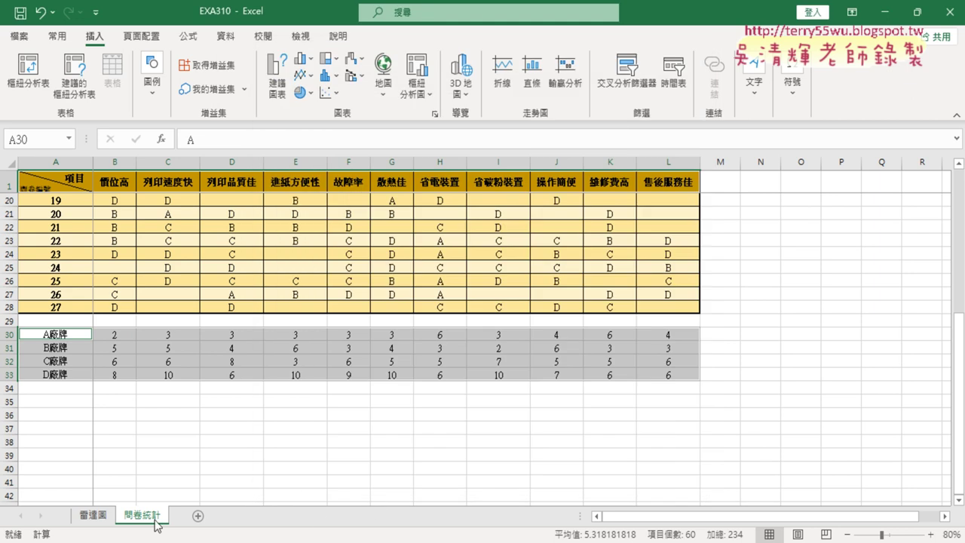
click(84, 515)
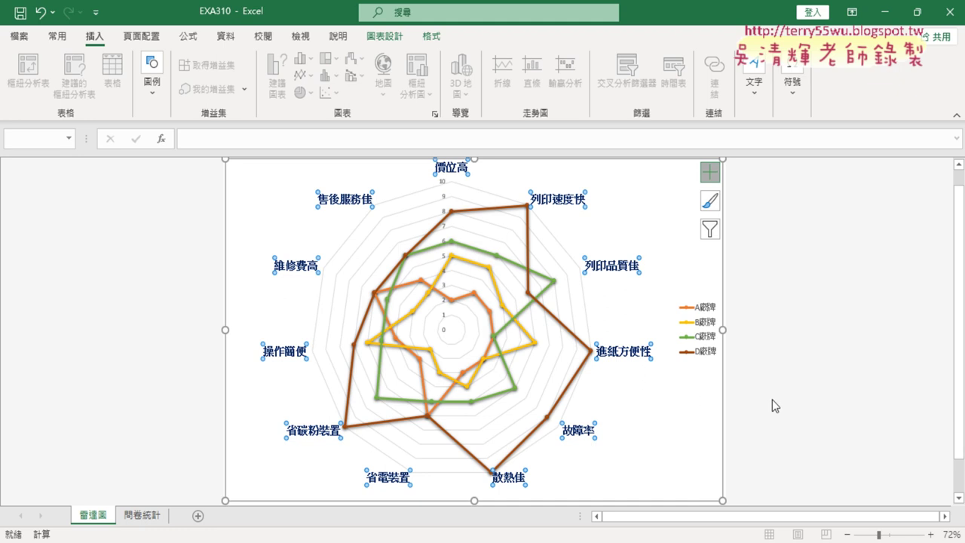
click(143, 515)
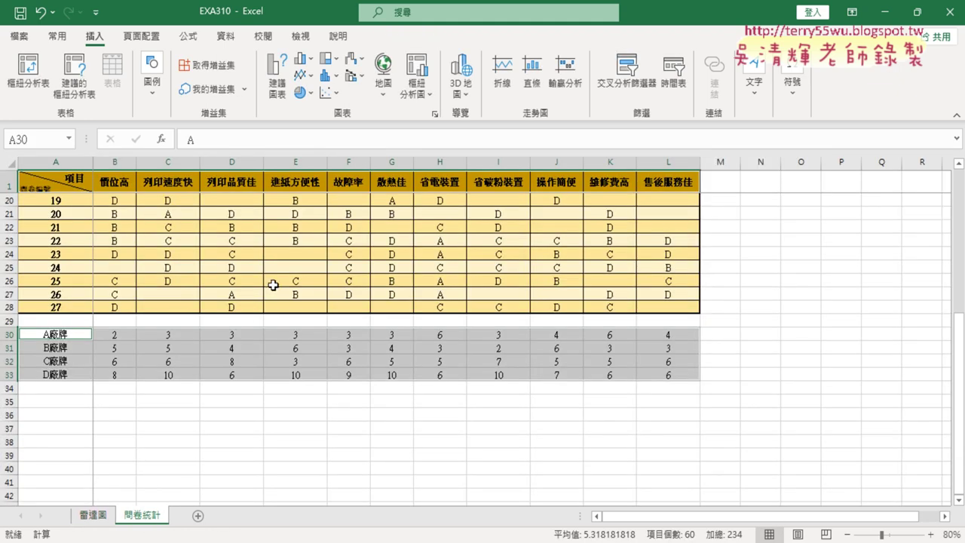
- In Recommended Charts, compare stacked column and stacked bar previews, then list all chart types
click(282, 93)
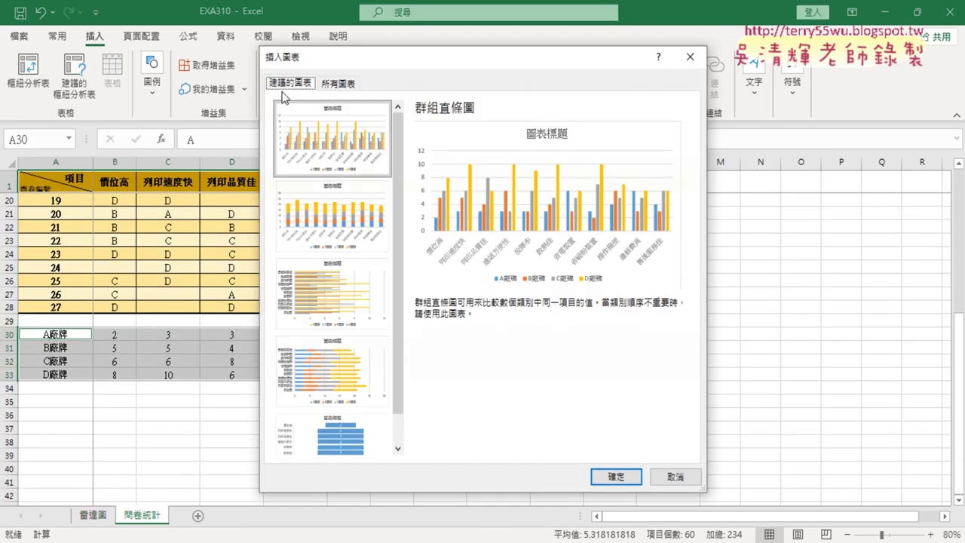
click(325, 241)
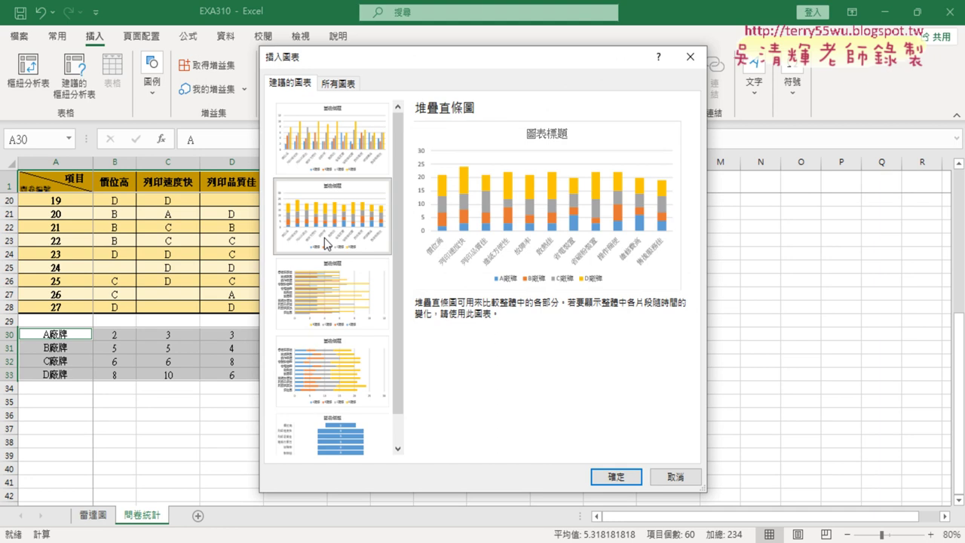
click(347, 369)
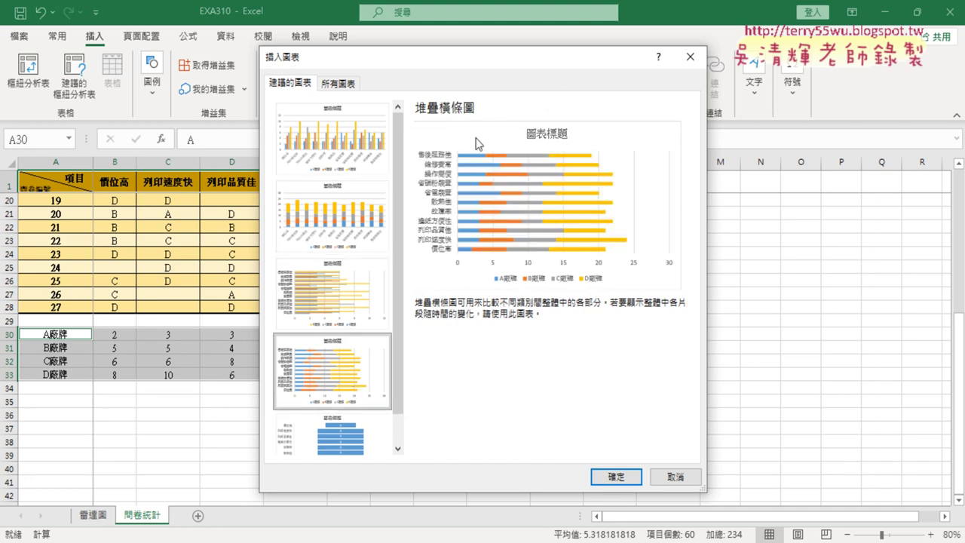
click(334, 209)
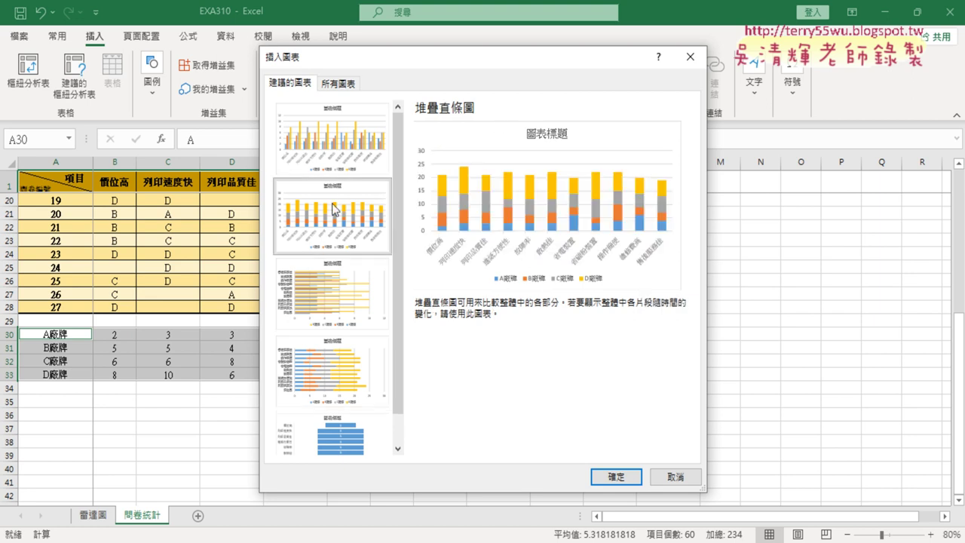
click(353, 389)
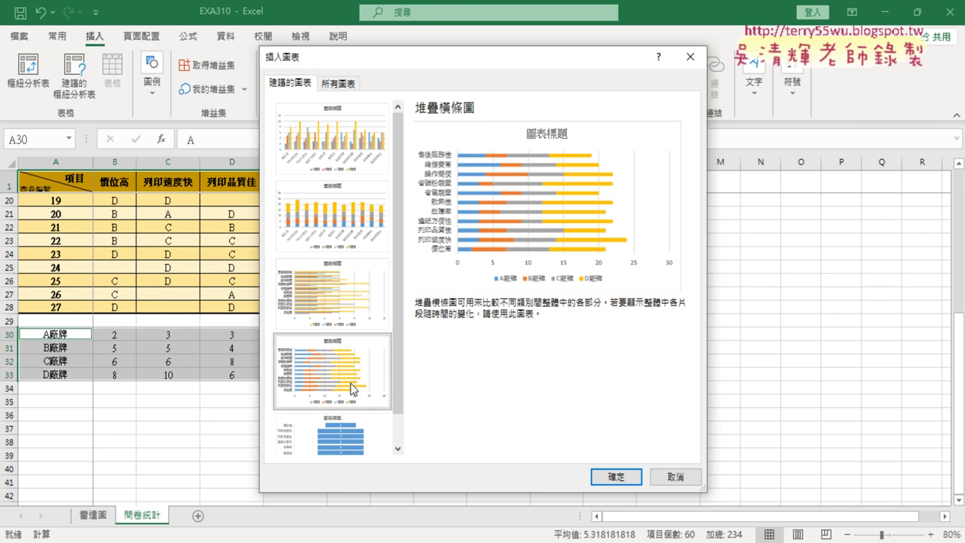
click(366, 214)
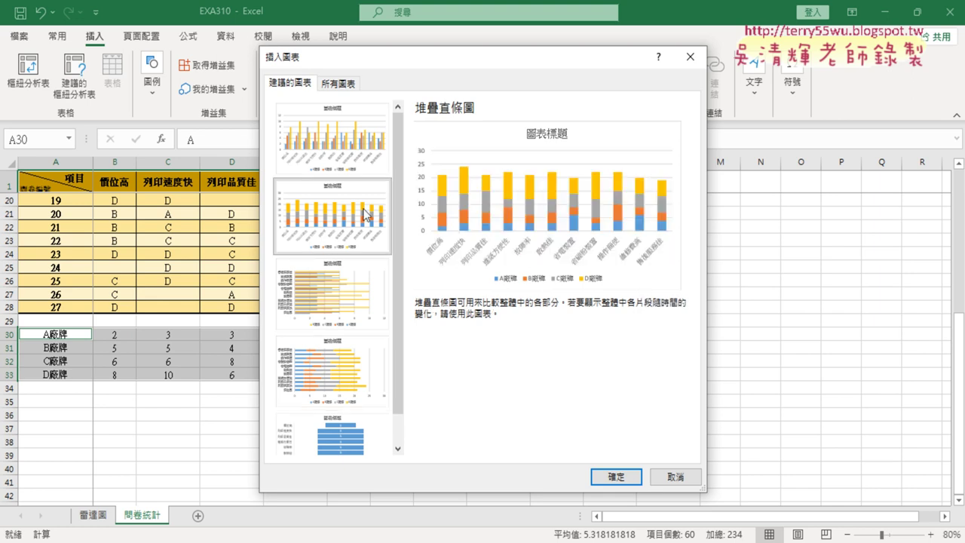
click(370, 393)
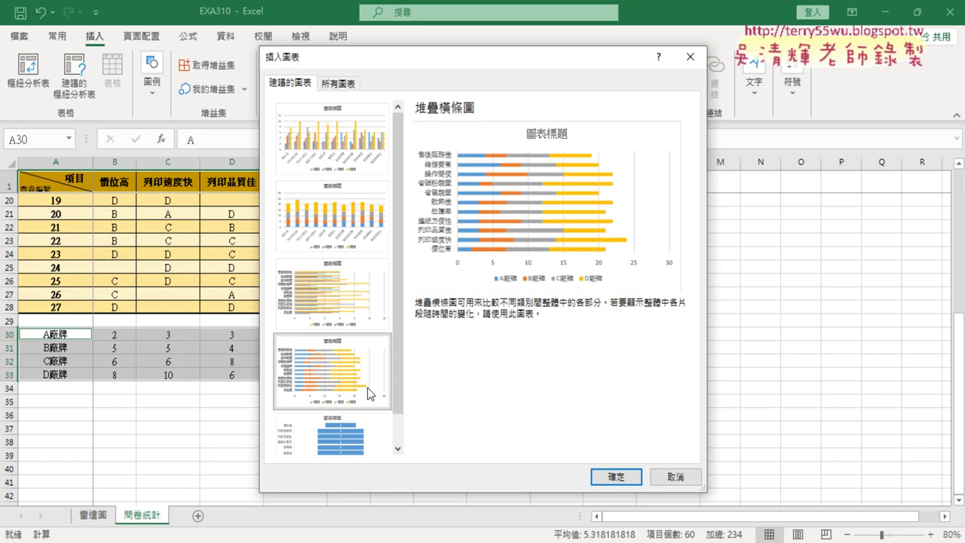
click(368, 230)
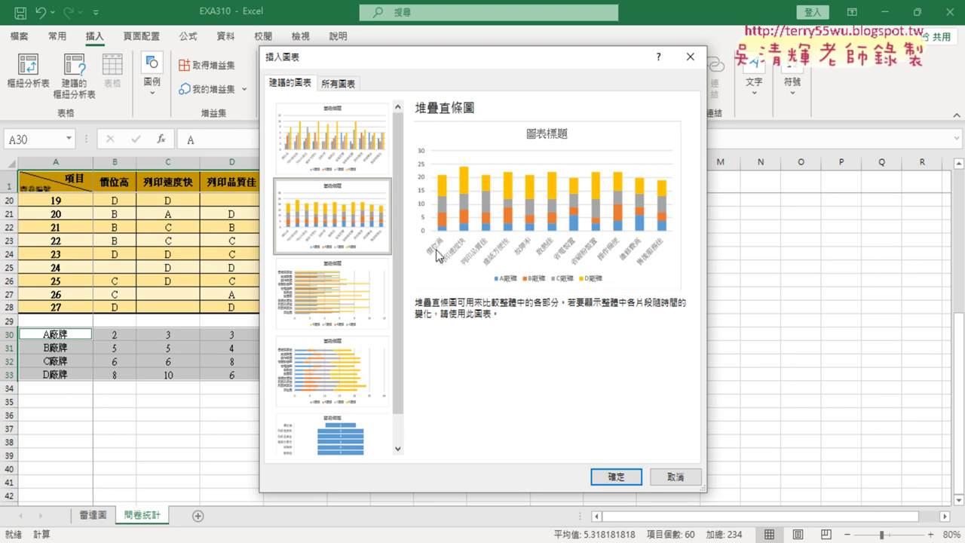
click(332, 360)
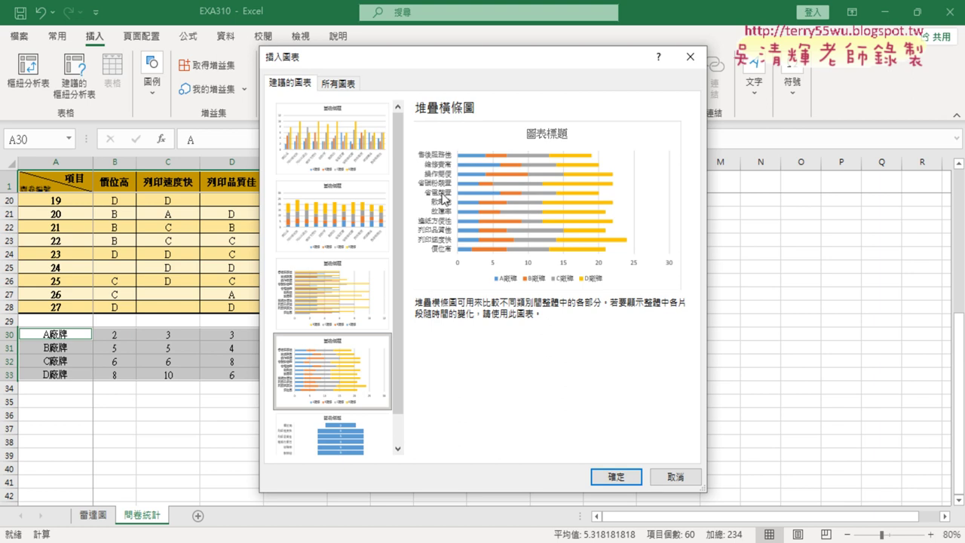
click(354, 227)
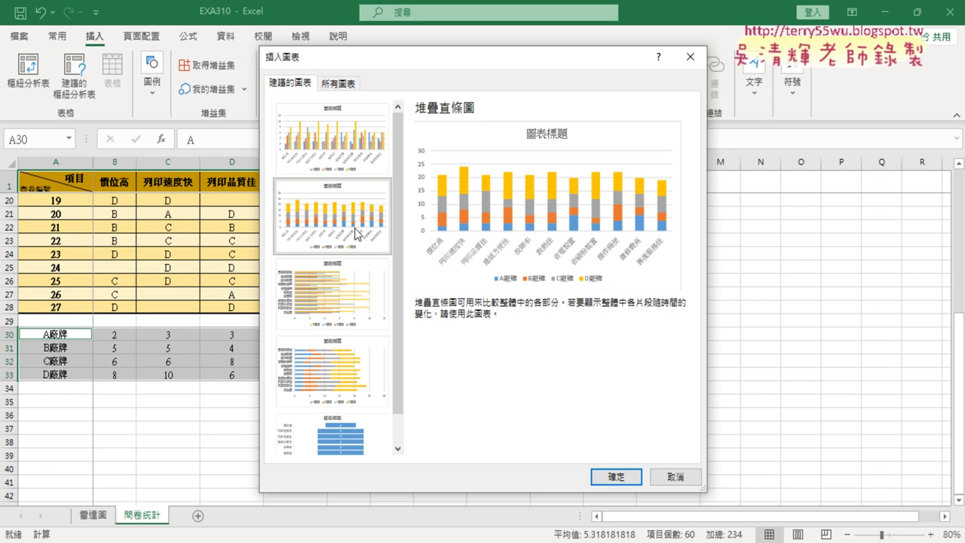
click(344, 391)
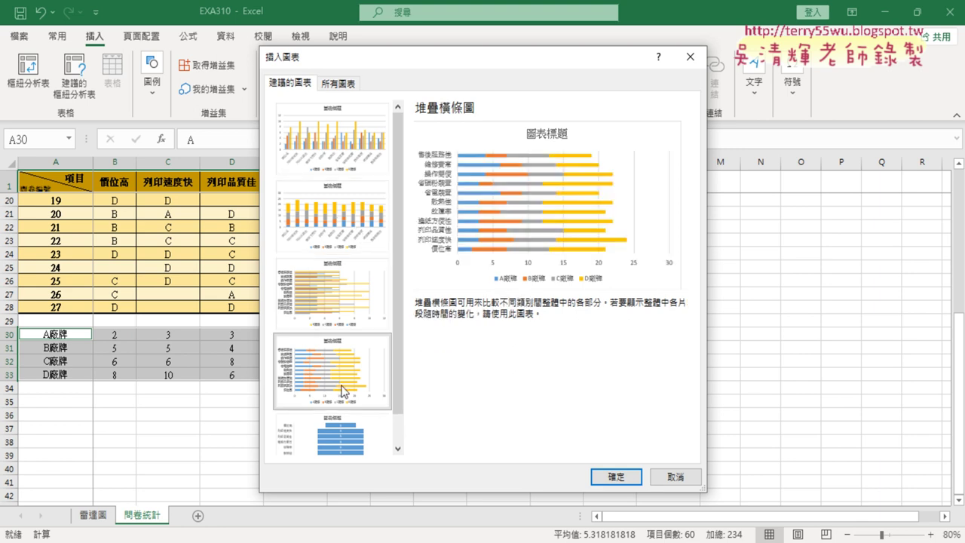
scroll(344, 391, down, 1)
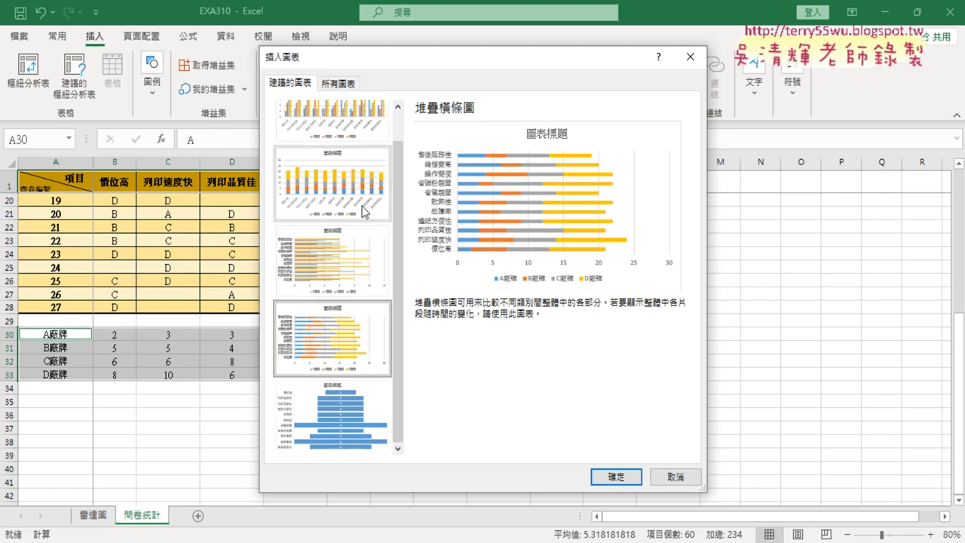
click(347, 91)
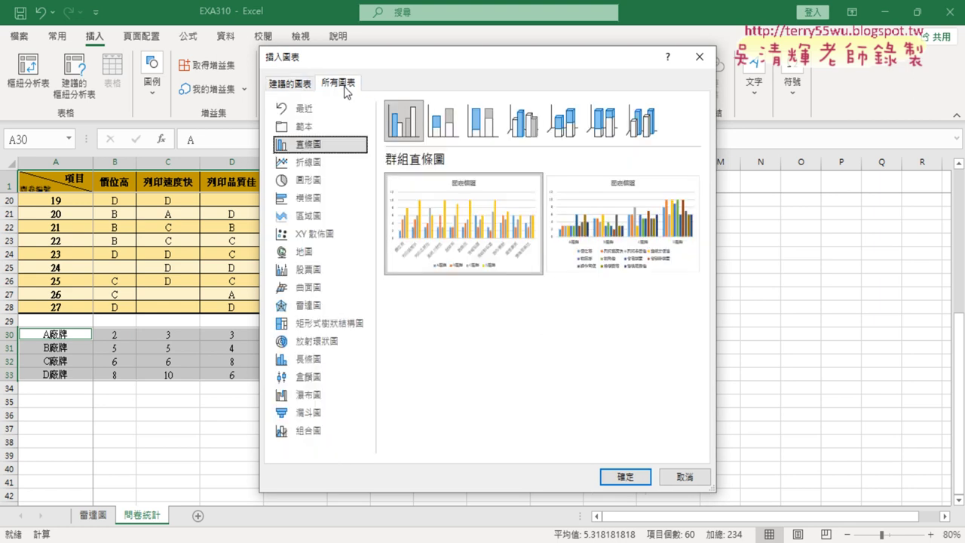
- Browse Line, Area, XY Scatter, Map and Stock chart types, then cancel without inserting
click(327, 163)
mouse_move(464, 224)
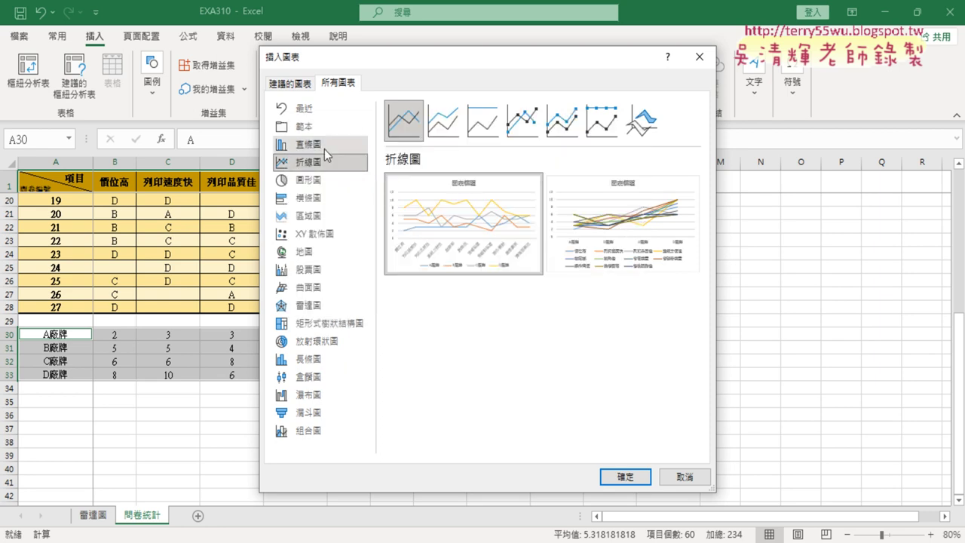
click(328, 217)
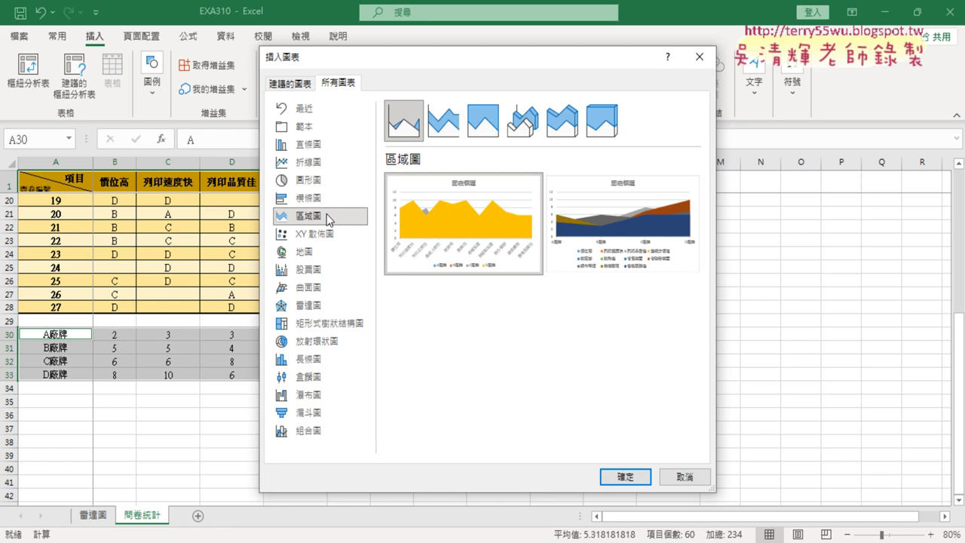
click(324, 233)
click(323, 251)
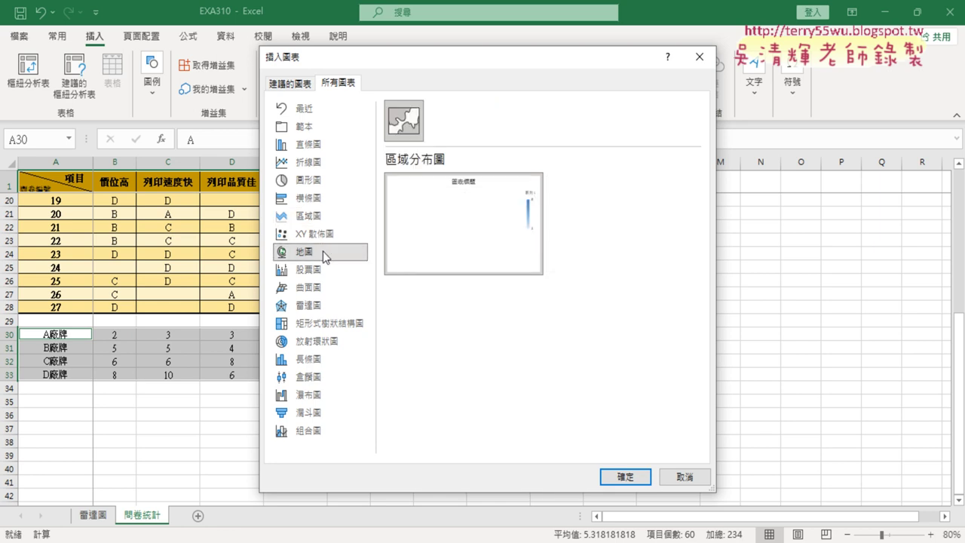
click(323, 270)
click(684, 477)
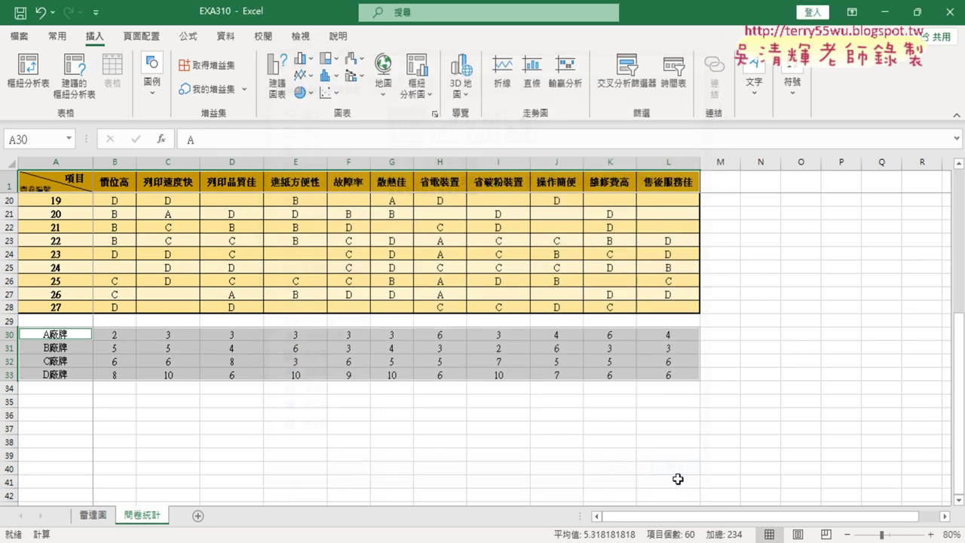